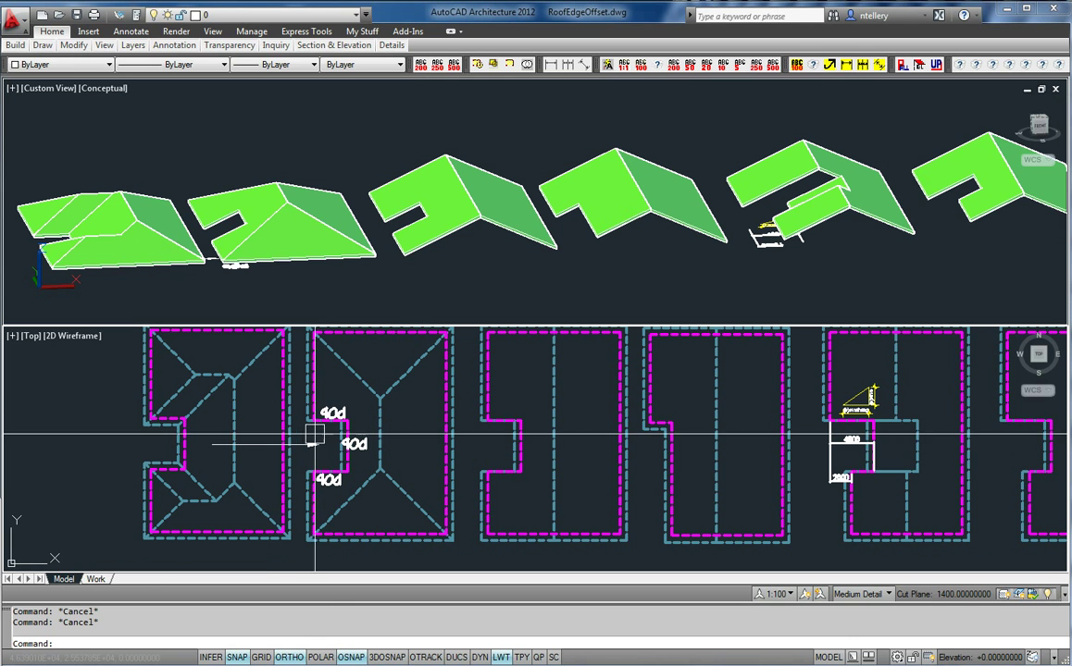
Examine the row of sample roofs in plan and 3D, comparing the notch on the first two hipped roofs.
middle_drag(319, 441, 320, 454)
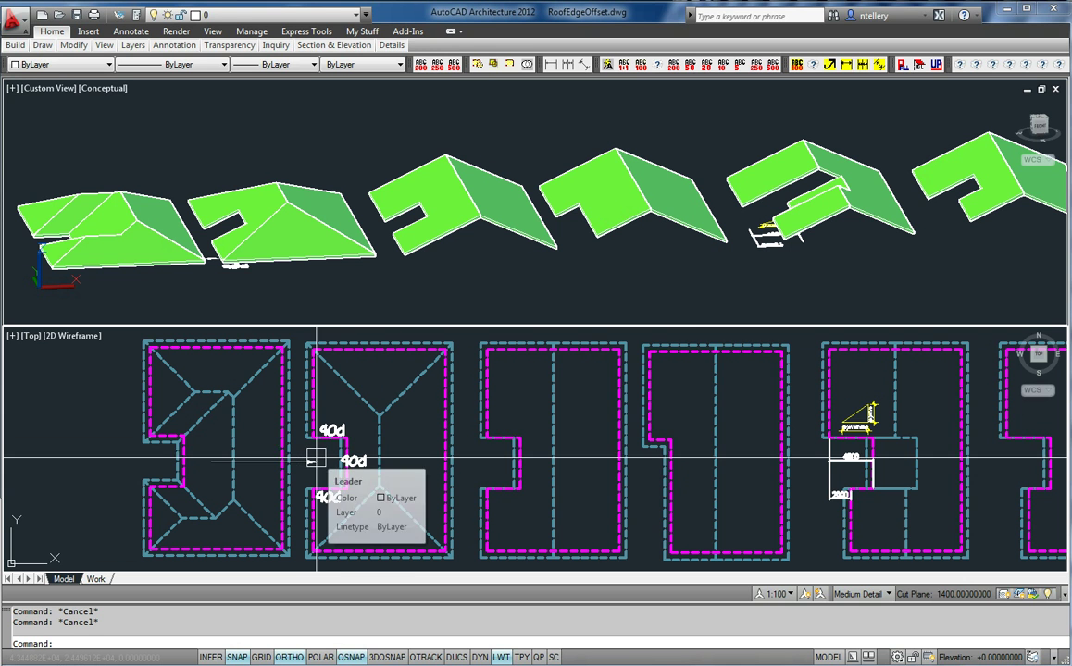
middle_drag(406, 454, 351, 454)
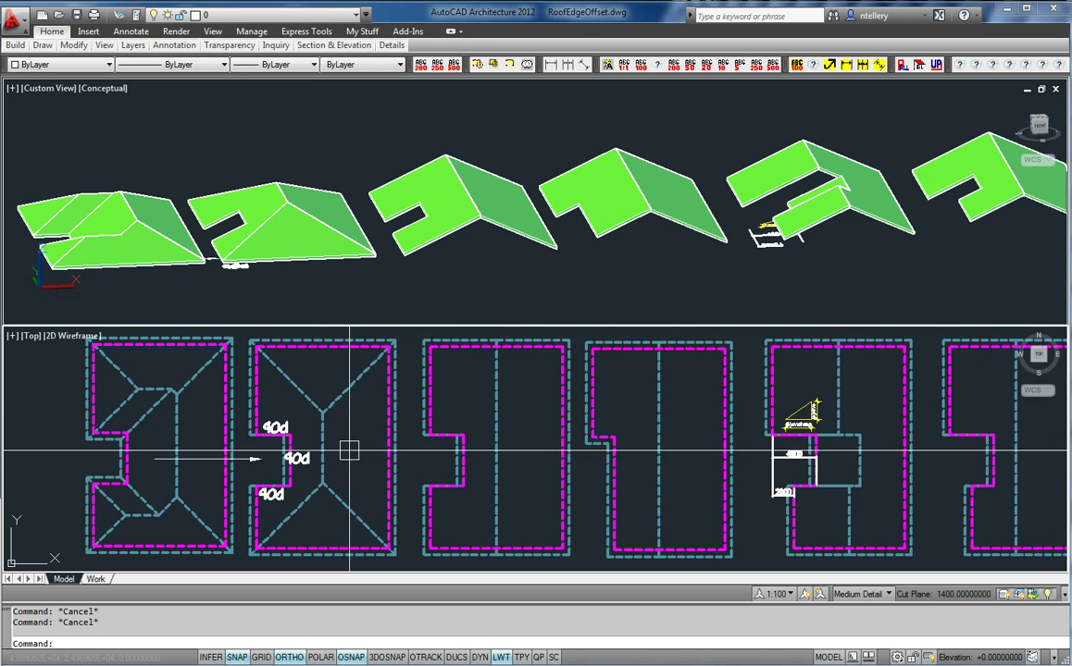
middle_drag(189, 446, 744, 455)
scroll(744, 454, up, 3)
scroll(745, 454, down, 4)
scroll(706, 437, up, 6)
scroll(641, 418, down, 1)
scroll(236, 227, up, 4)
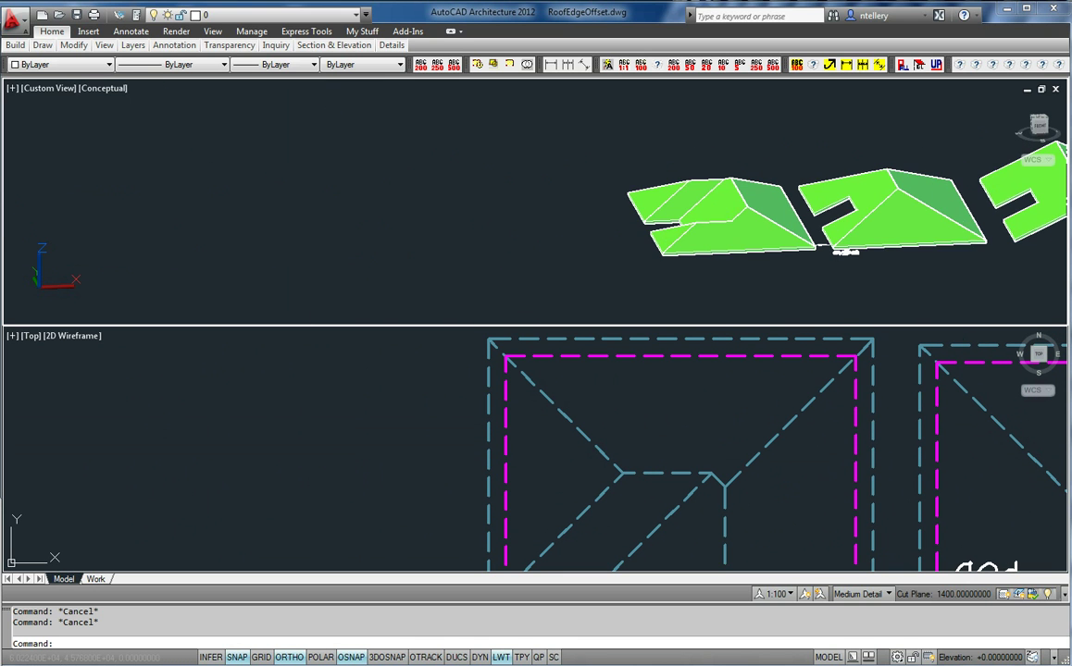
scroll(703, 398, down, 2)
scroll(646, 459, down, 3)
scroll(638, 445, up, 3)
middle_drag(629, 430, 670, 419)
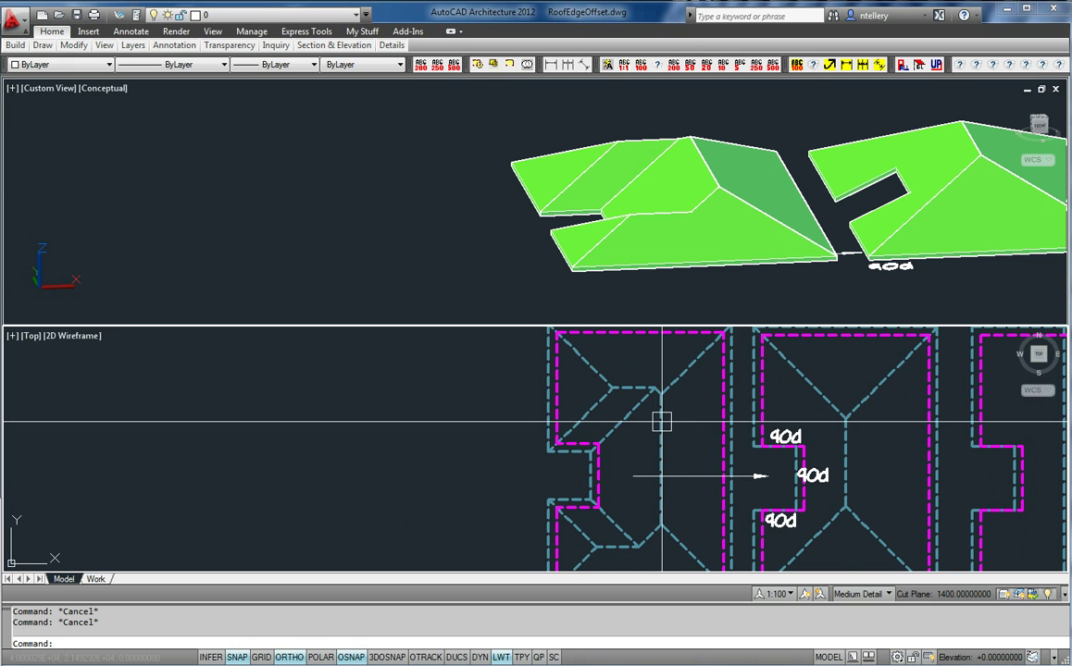
click(870, 258)
middle_drag(1004, 244, 879, 259)
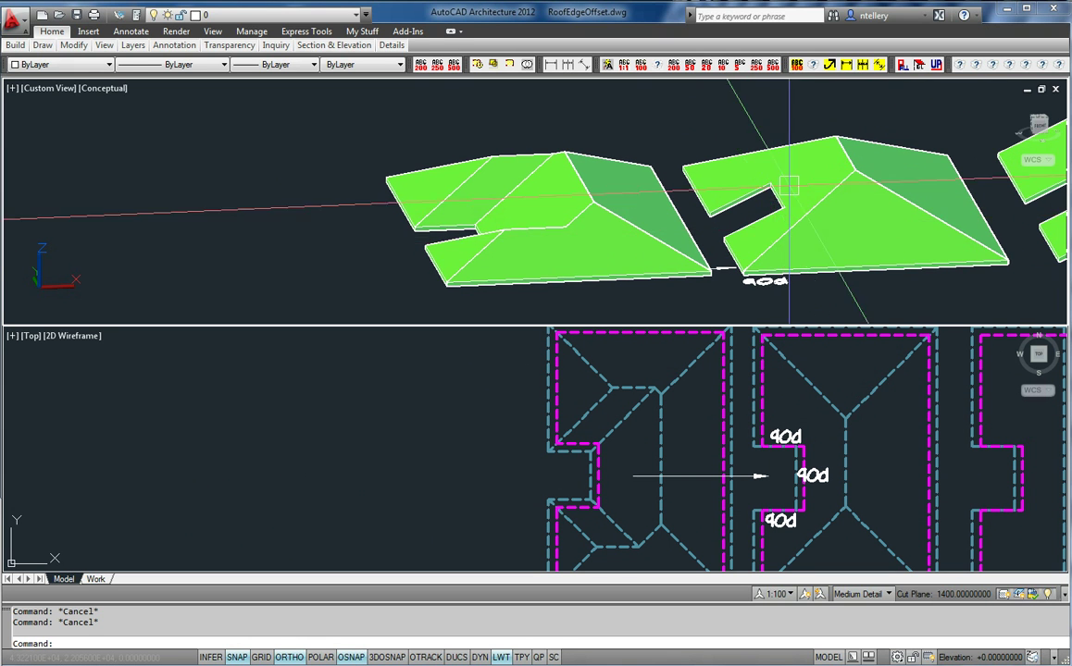
click(880, 466)
middle_drag(860, 477, 847, 470)
Set the first roof's three notch edges to a 90-degree slope, with zero overhang on the notch's two side edges.
click(592, 467)
right_click(586, 468)
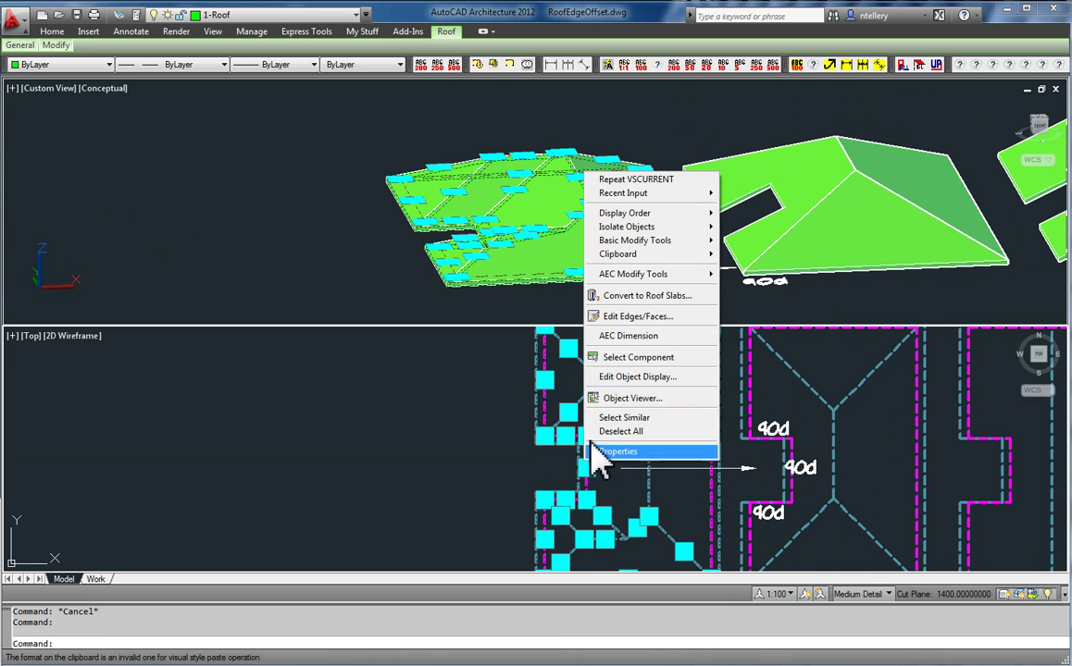
click(630, 314)
scroll(561, 448, up, 3)
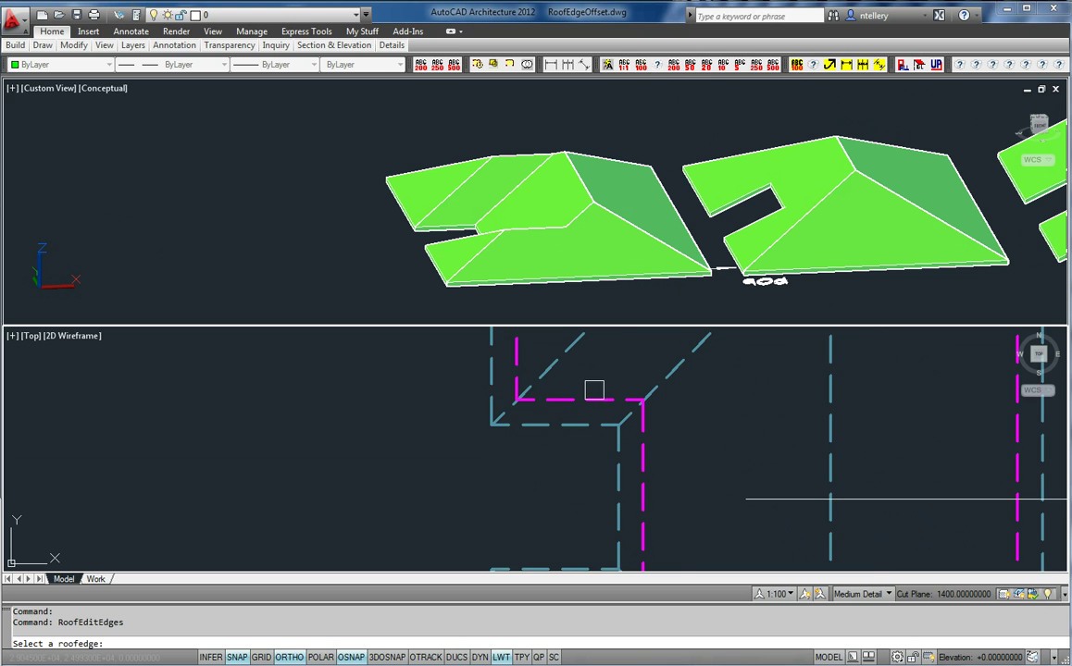
scroll(592, 391, down, 2)
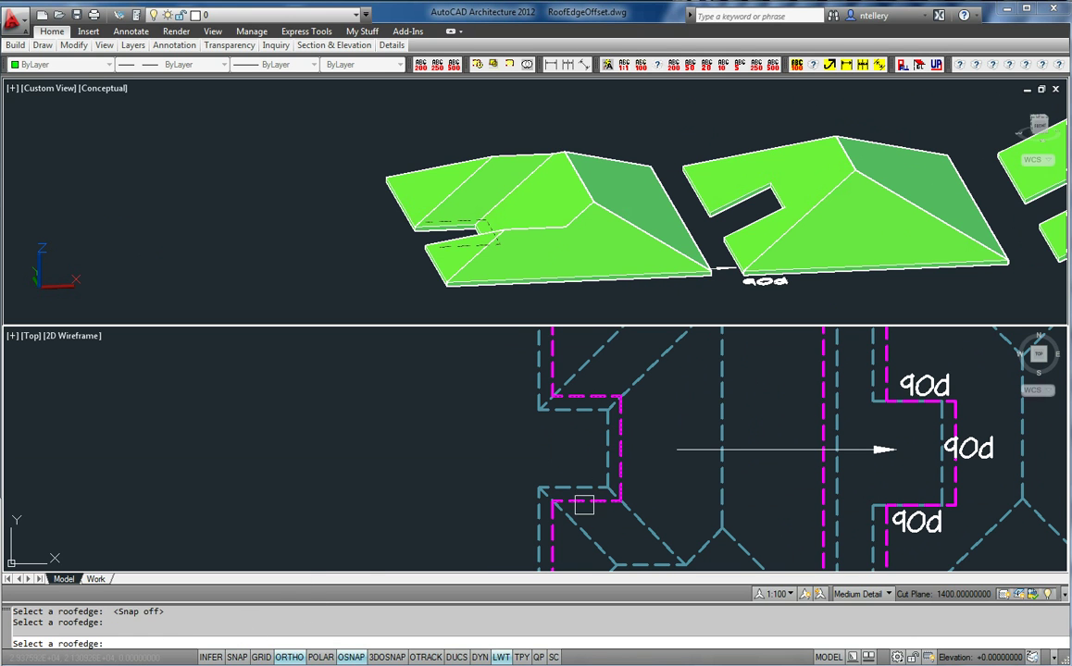
key(Return)
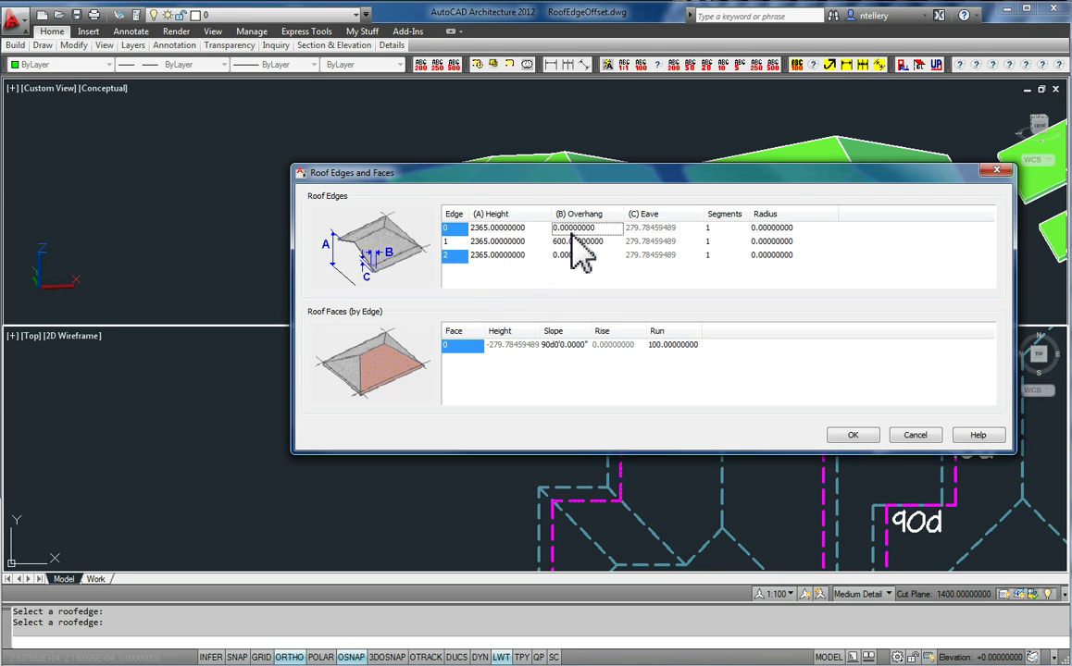
click(853, 435)
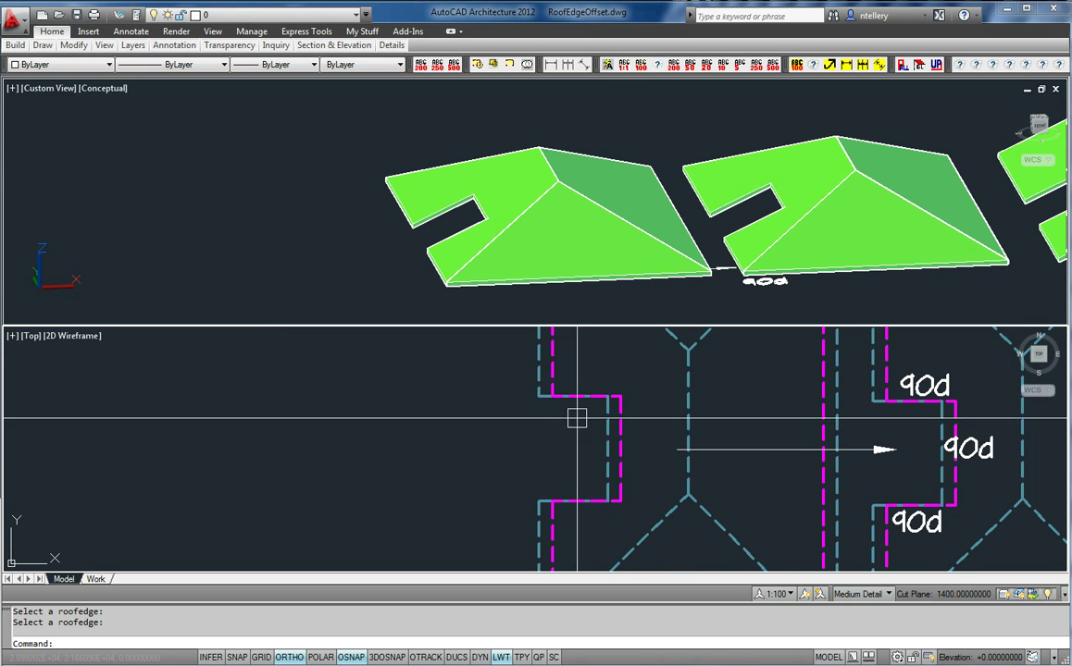
Undo the edge and slope changes made to the first roof's notch.
middle_drag(578, 419, 574, 437)
scroll(677, 328, down, 3)
middle_drag(761, 434, 741, 438)
click(709, 450)
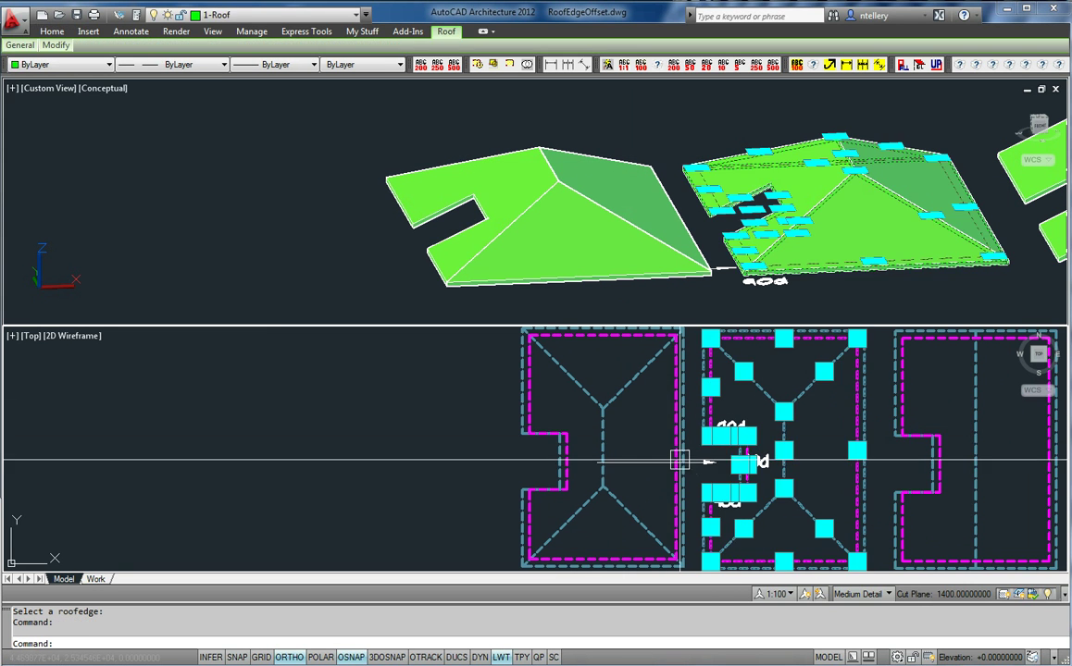
key(Escape)
key(ctrl+z)
key(ctrl+z)
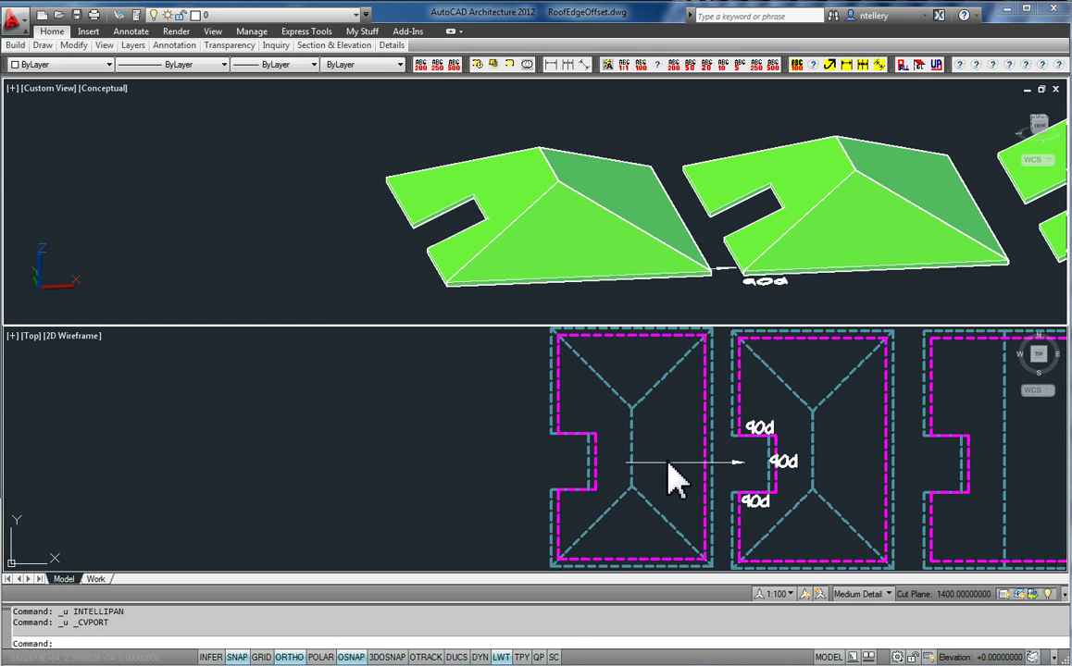
key(ctrl+z)
key(ctrl+z)
Stretch the second roof's ridge end points out to the eaves to turn both hipped ends into gables.
middle_drag(809, 454, 636, 499)
click(635, 477)
click(635, 372)
scroll(639, 335, down, 2)
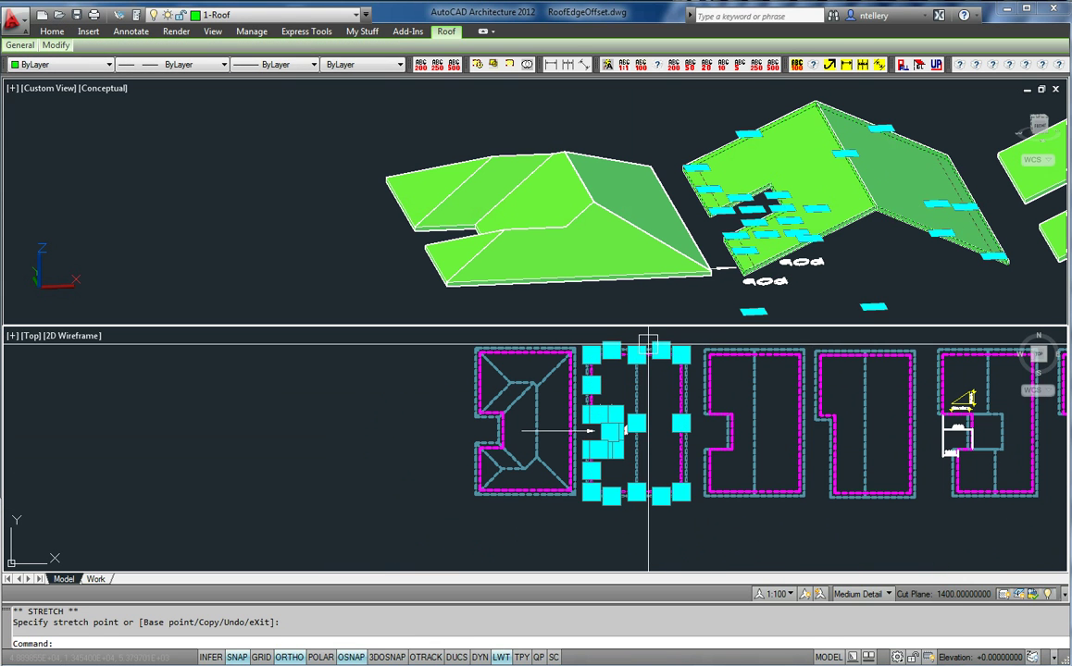
key(Escape)
scroll(642, 388, up, 2)
scroll(601, 365, down, 2)
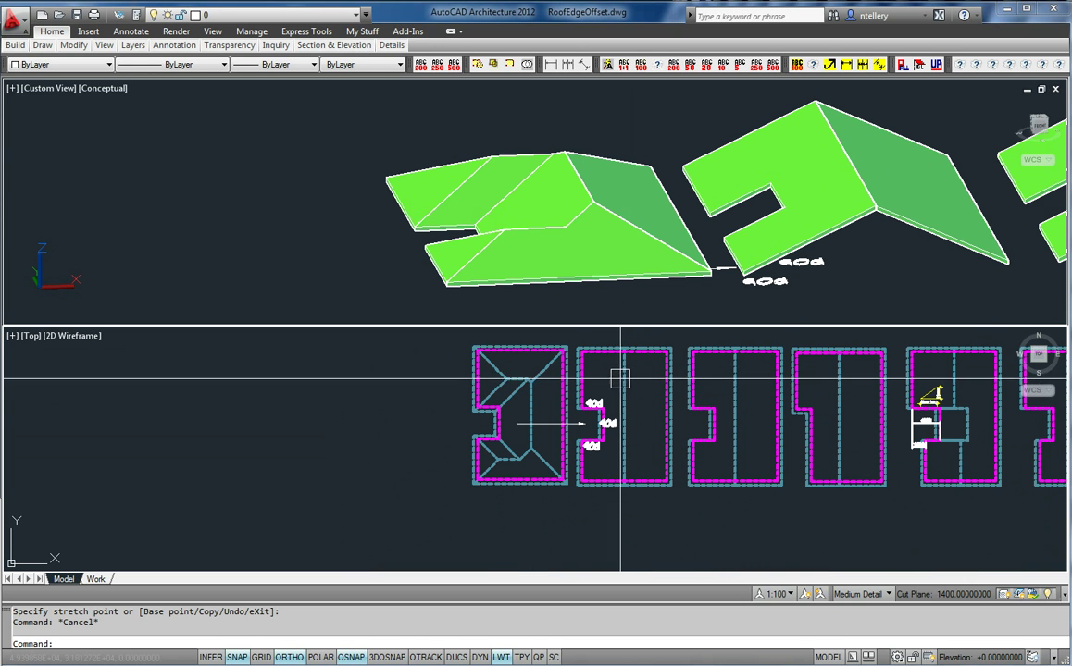
scroll(615, 363, up, 2)
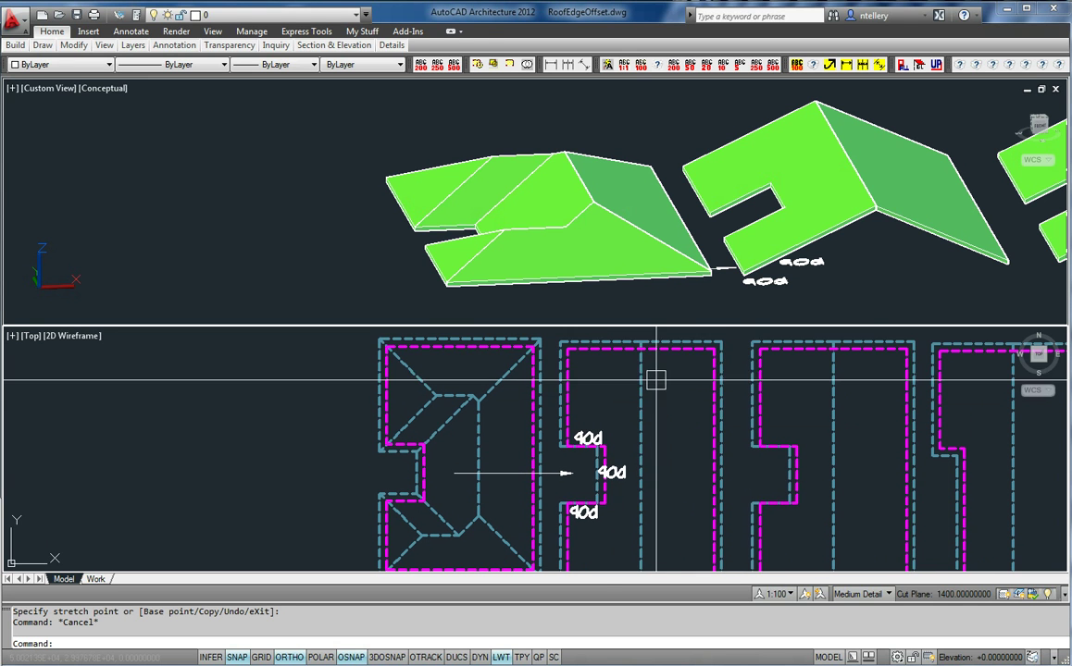
Review the edge and face settings of the second roof's upper gable end.
click(651, 375)
right_click(654, 355)
click(701, 500)
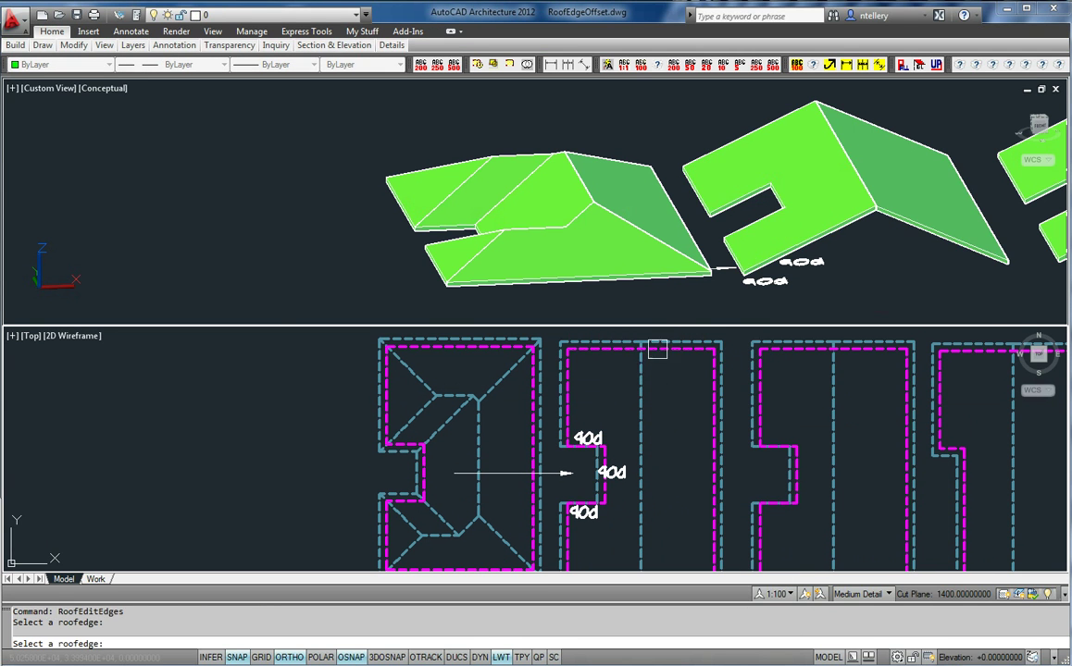
click(647, 371)
key(Return)
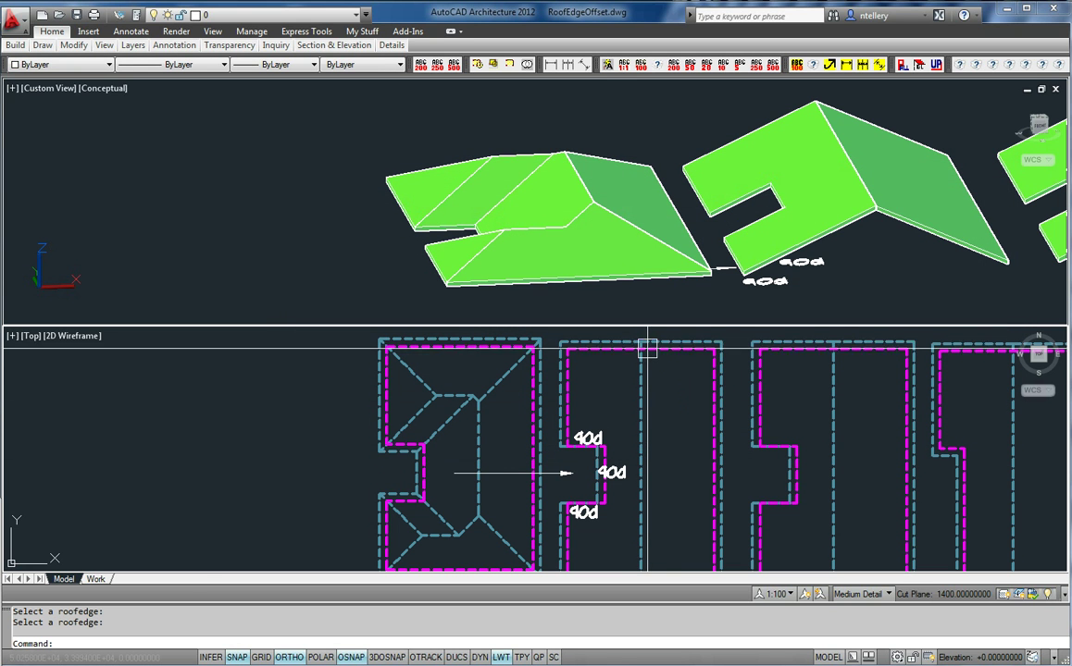
Undo the ridge stretching that turned the second roof's ends into gables.
key(ctrl+z)
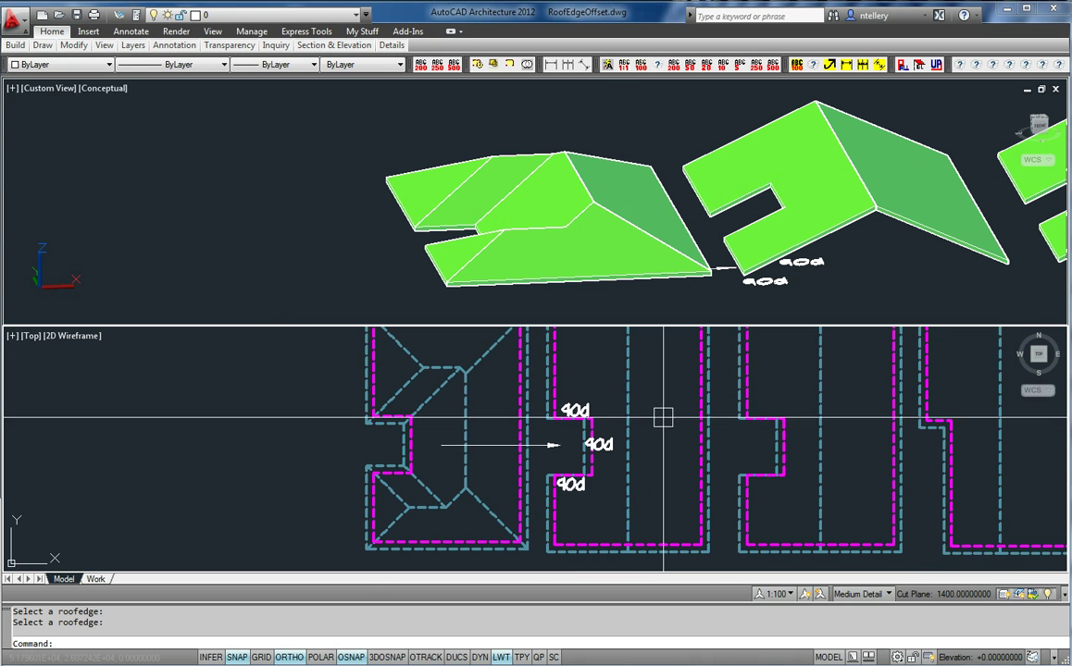
key(ctrl+z)
key(ctrl+z)
key(ctrl+z)
key(ctrl+z)
key(ctrl+z)
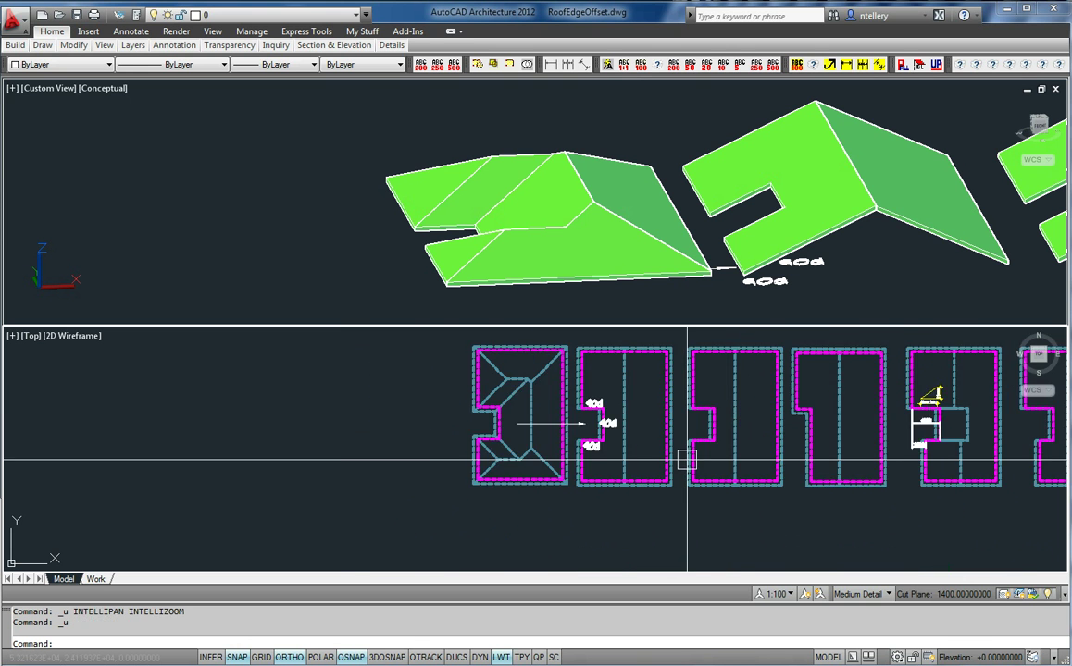
key(ctrl+z)
key(ctrl+z)
Examine the notched third roof and the stepped fourth roof in both plan and 3D.
middle_drag(943, 498, 723, 469)
scroll(650, 466, down, 3)
scroll(651, 467, up, 3)
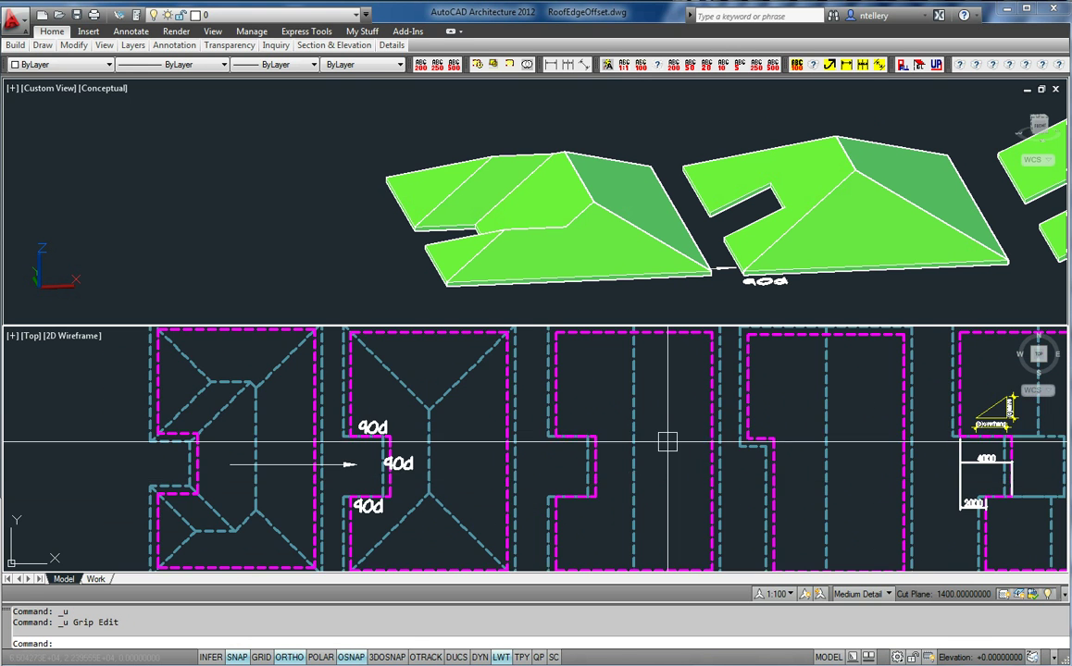
middle_drag(658, 438, 643, 443)
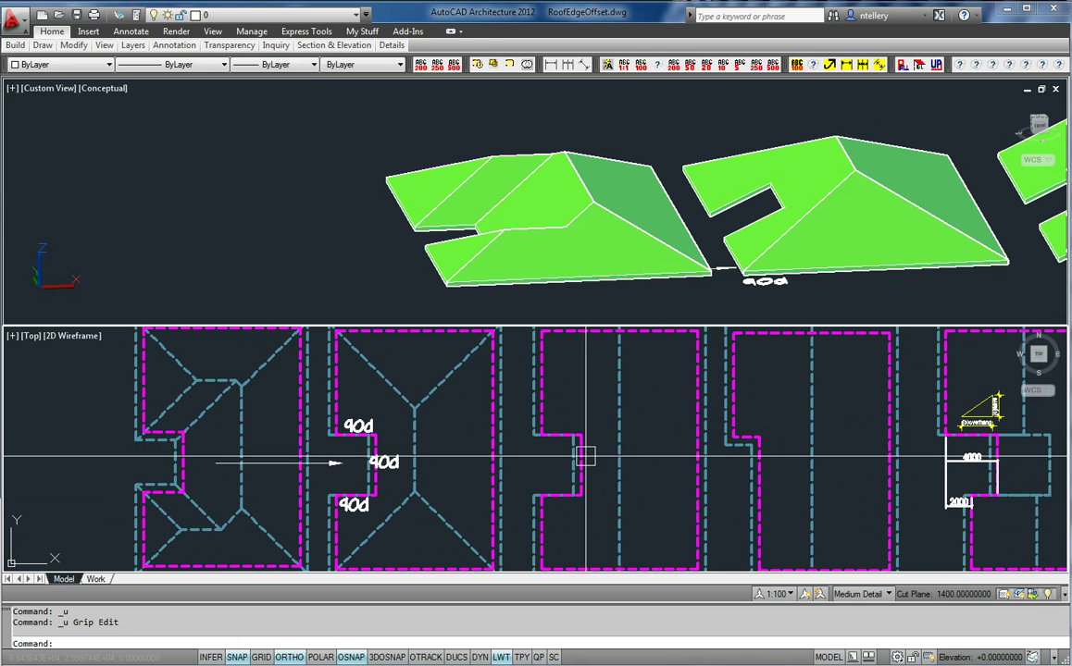
click(585, 457)
key(Escape)
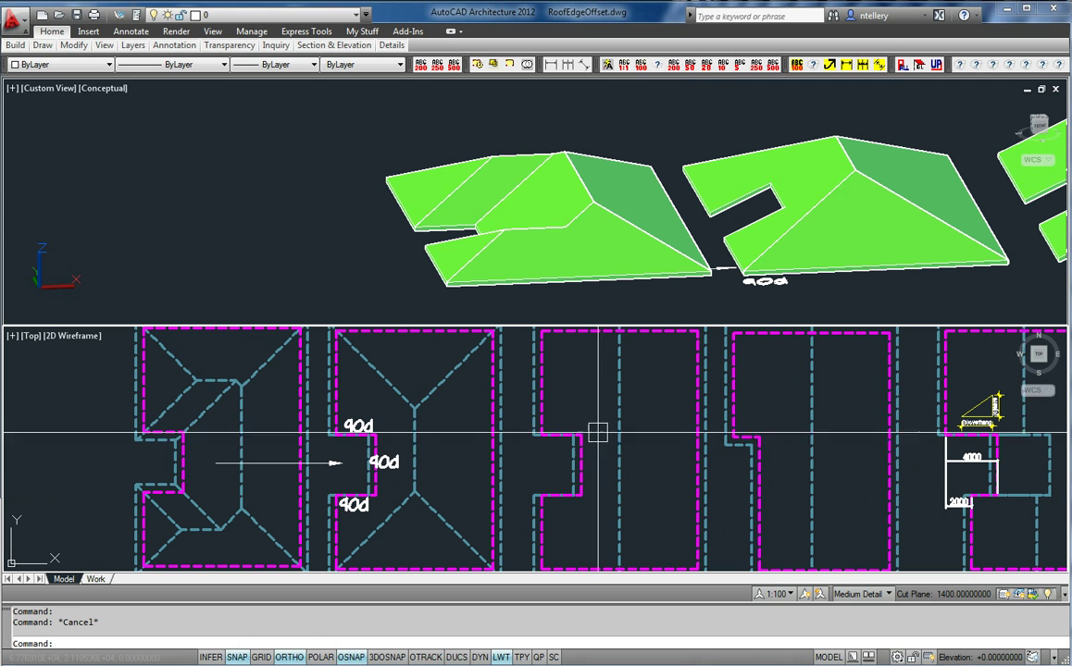
middle_drag(932, 238, 491, 275)
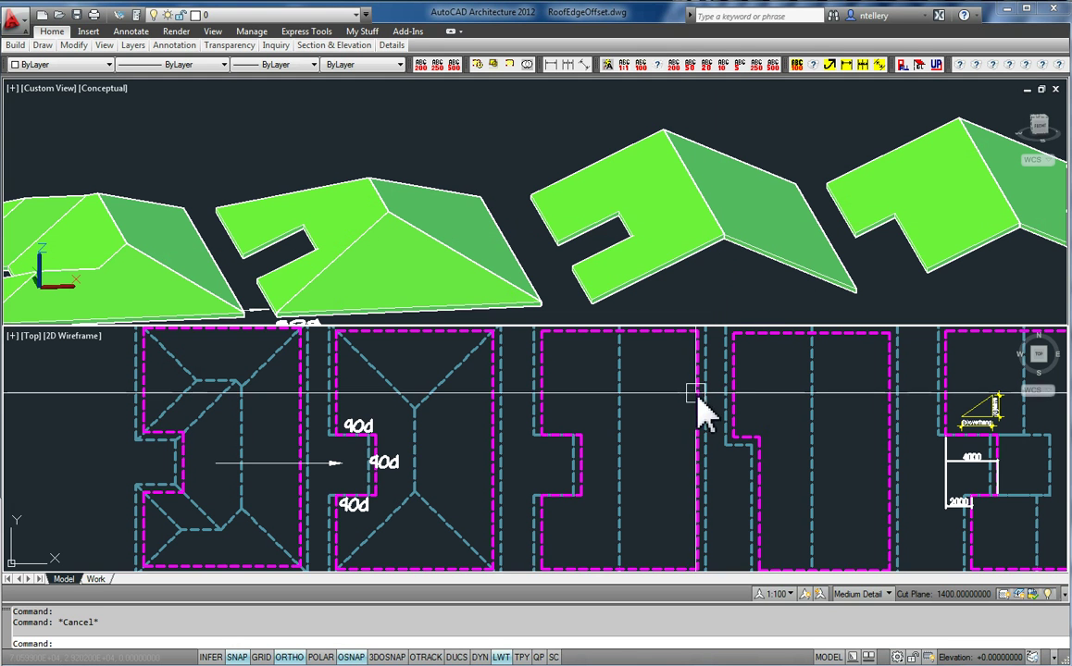
middle_drag(742, 401, 643, 404)
middle_drag(921, 266, 742, 263)
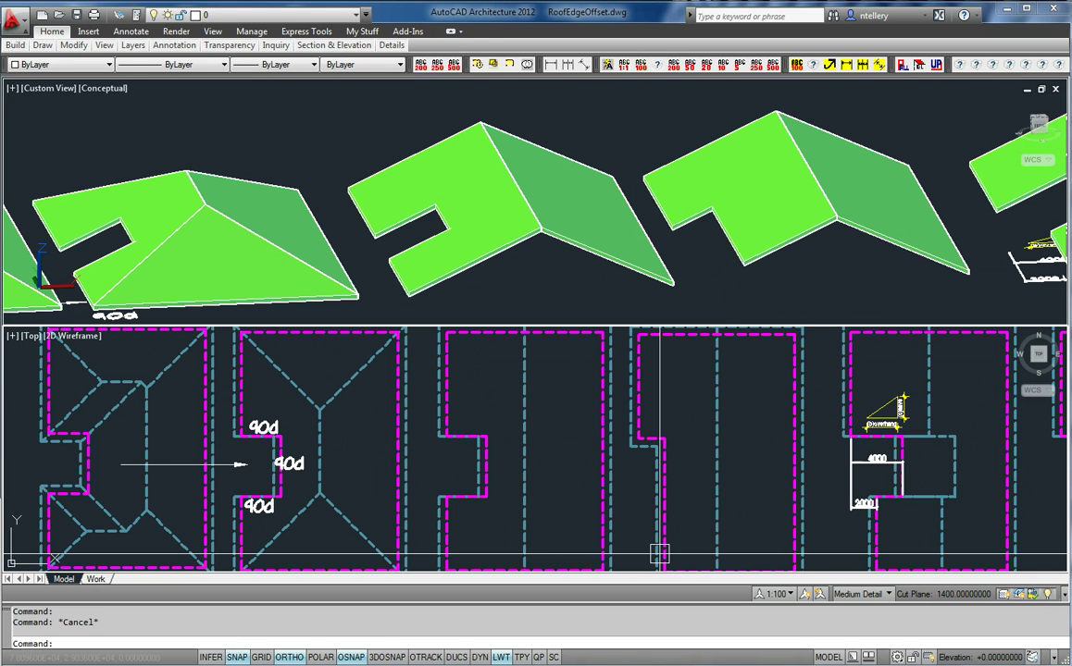
Inspect the overhang and slope settings of the stepped fourth roof's recessed long edge.
click(671, 445)
right_click(664, 523)
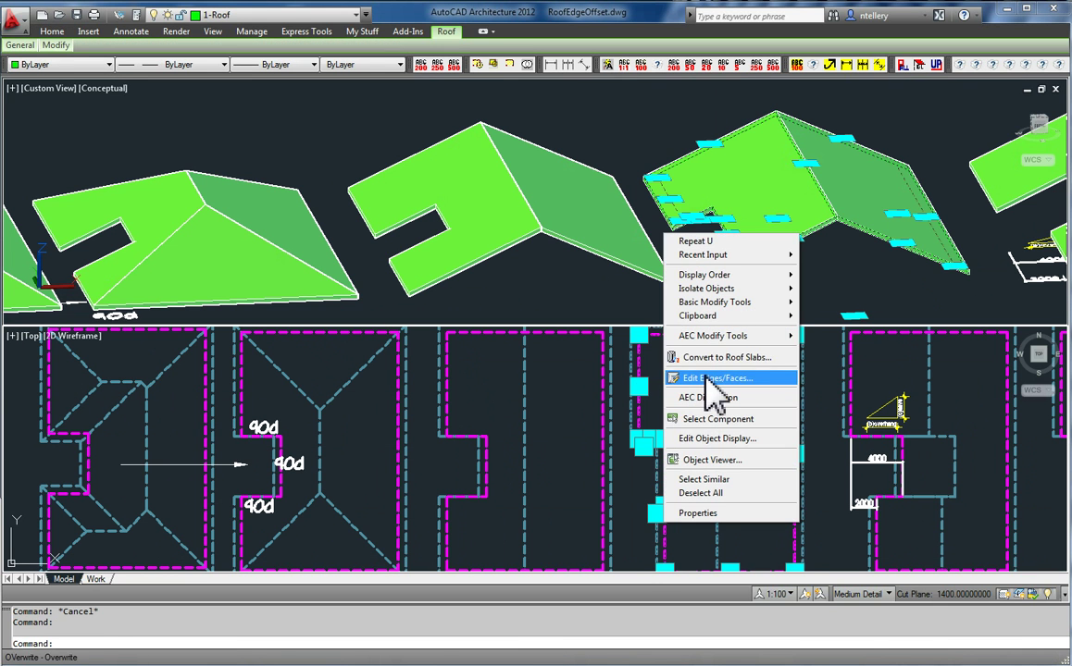
click(706, 378)
click(669, 503)
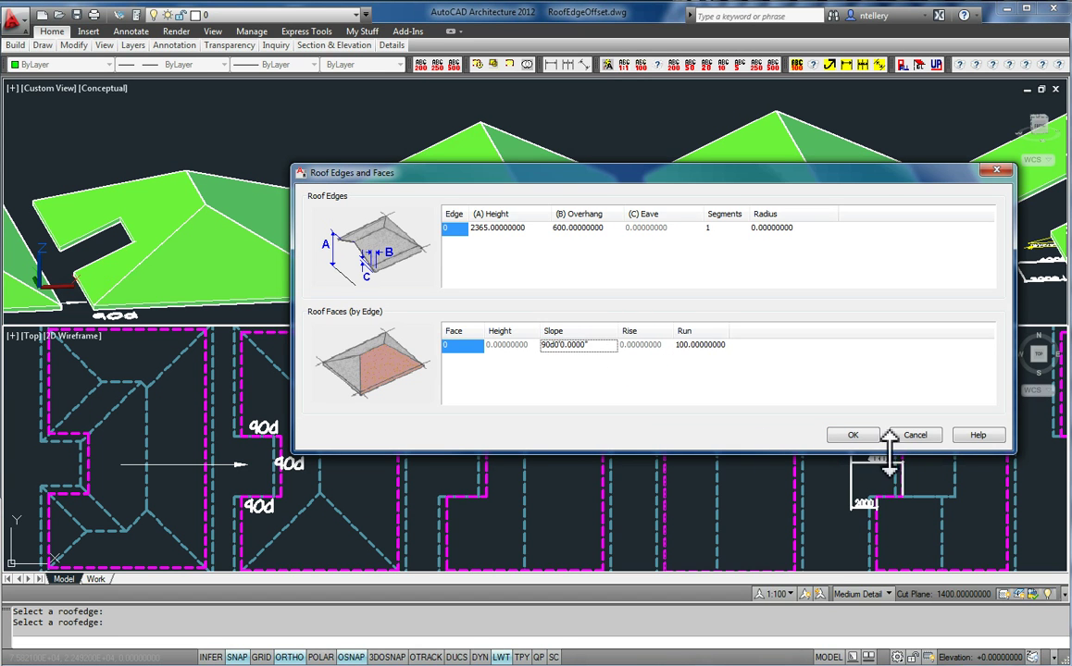
click(860, 438)
key(Return)
click(666, 487)
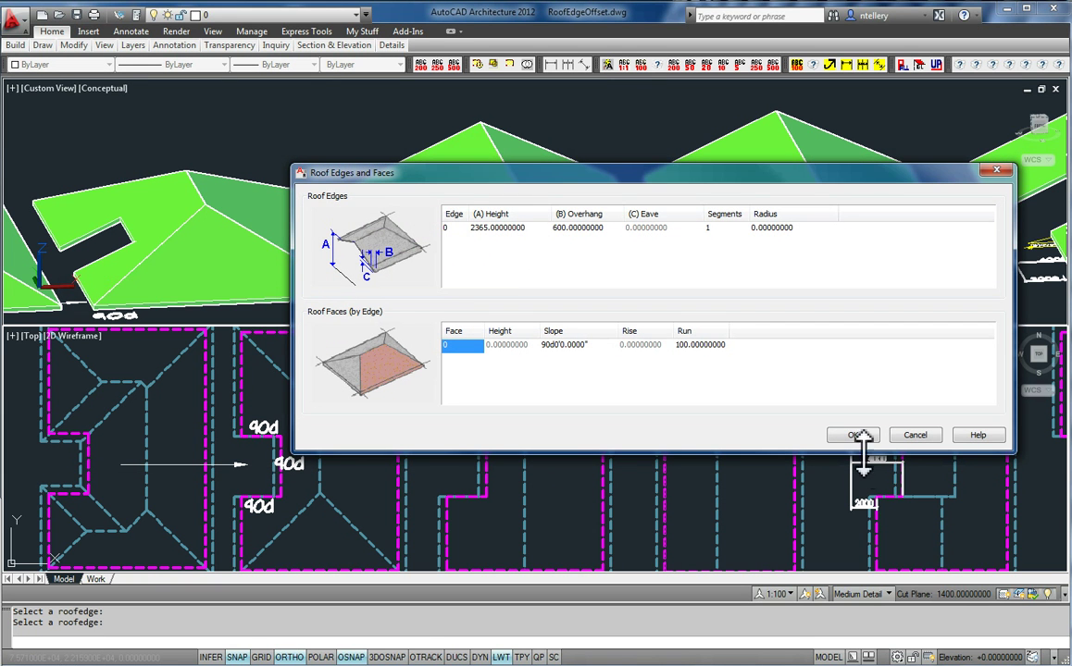
click(858, 440)
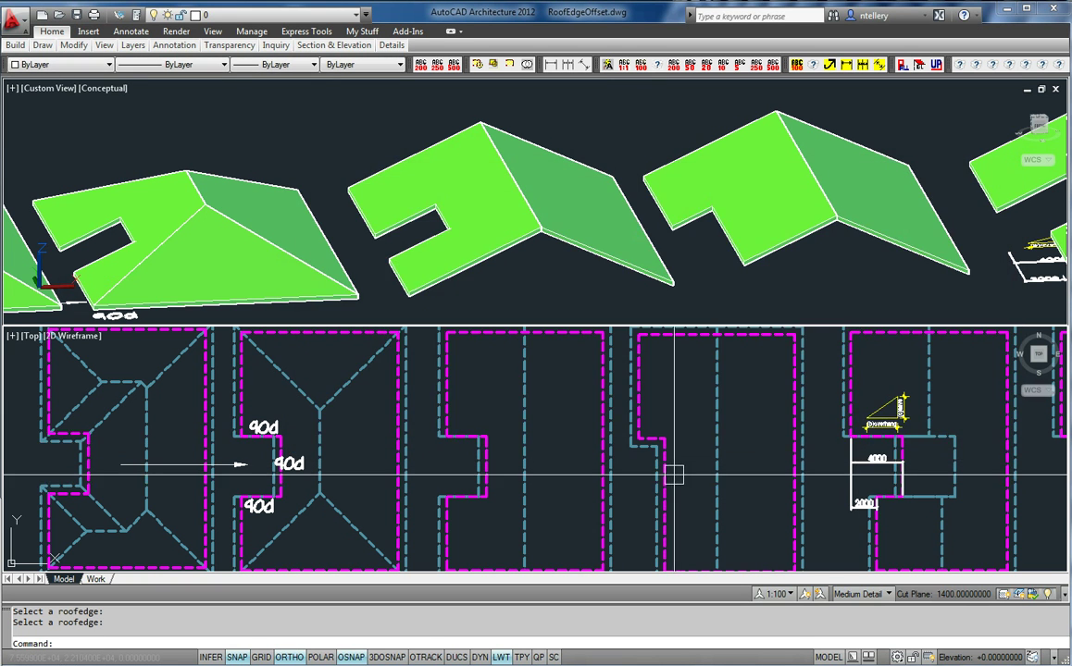
Compare the fourth roof's stepped edge with the dimensioned notch of the fifth roof in plan.
middle_drag(727, 499, 683, 505)
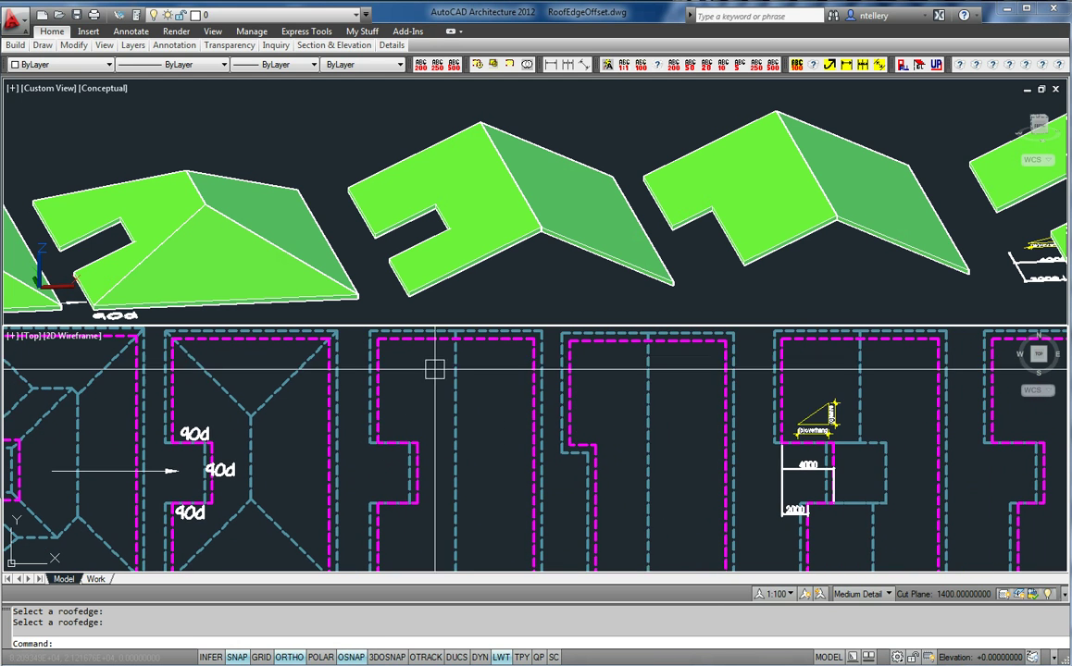
middle_drag(648, 557, 643, 537)
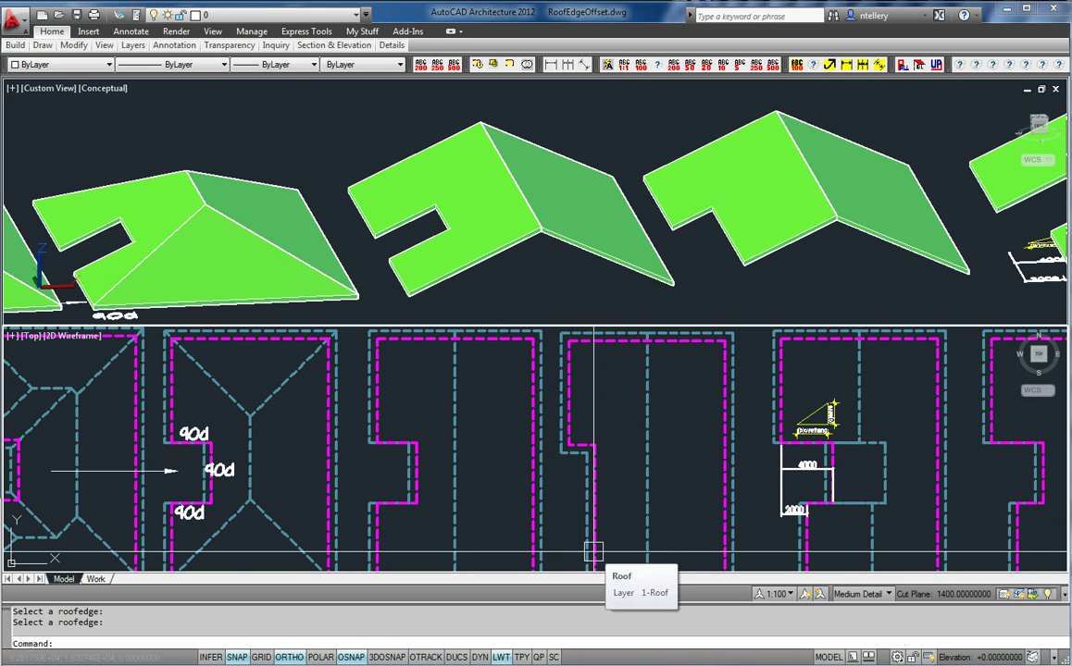
middle_drag(732, 487, 592, 495)
middle_drag(490, 481, 484, 482)
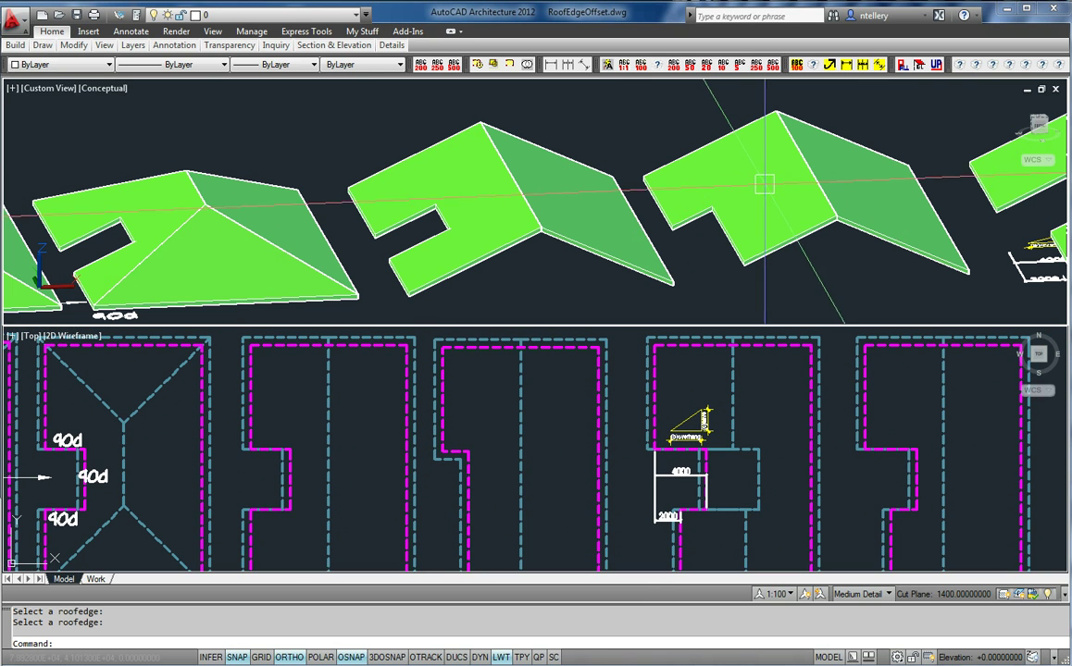
middle_drag(801, 472, 770, 462)
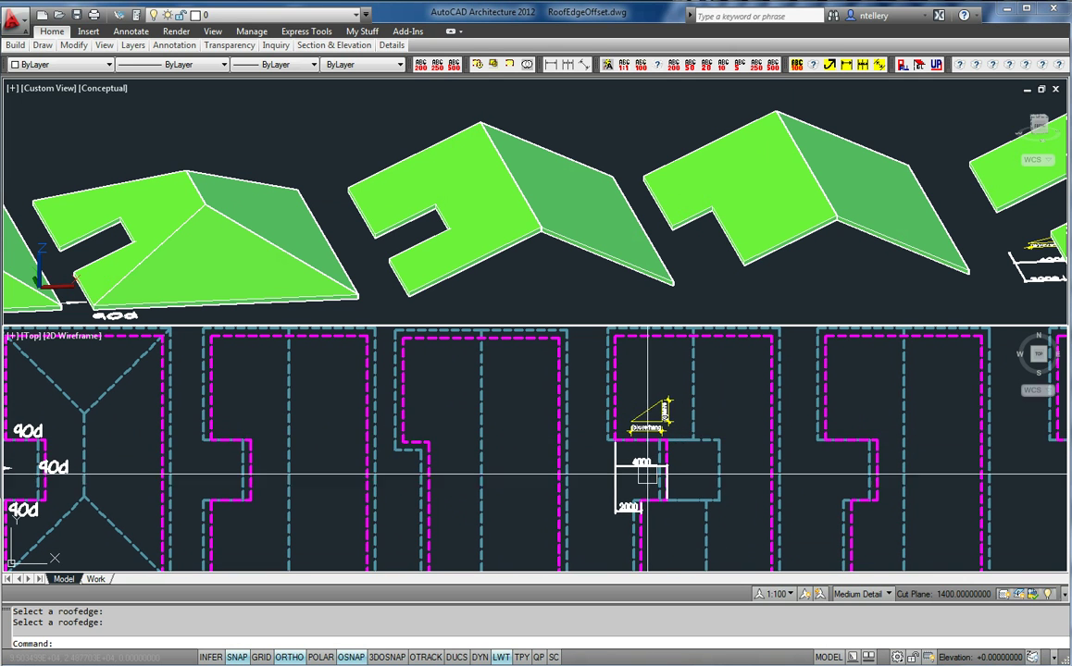
middle_drag(965, 507, 911, 503)
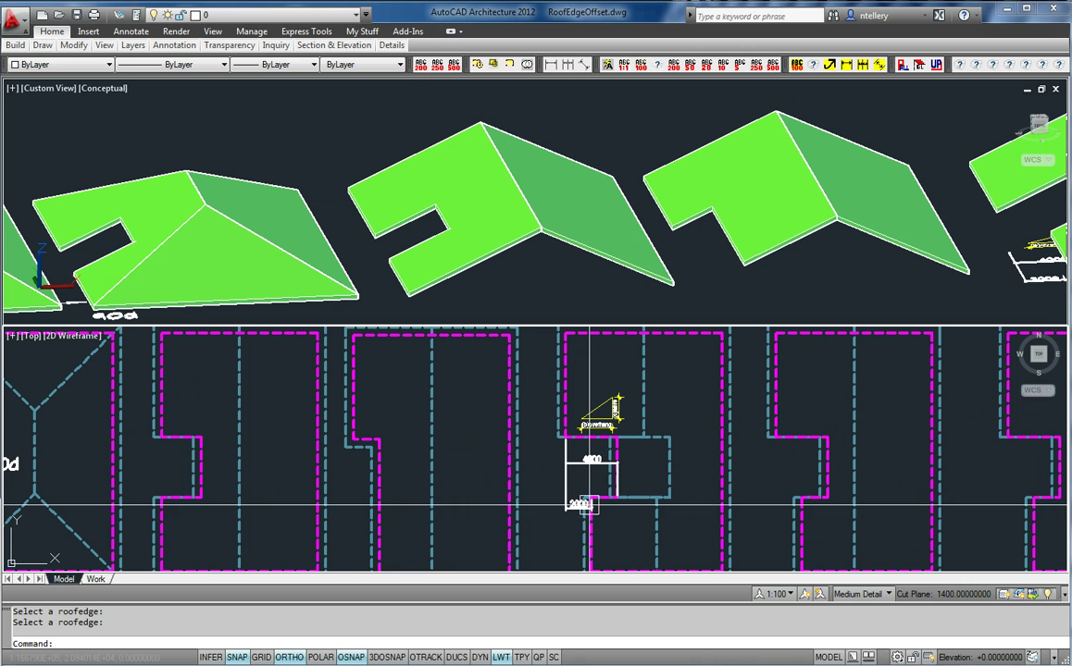
Examine the fifth roof's notch in 3D and the overhang and eave triangle diagram beside it in plan.
middle_drag(802, 282, 603, 288)
click(723, 361)
click(745, 268)
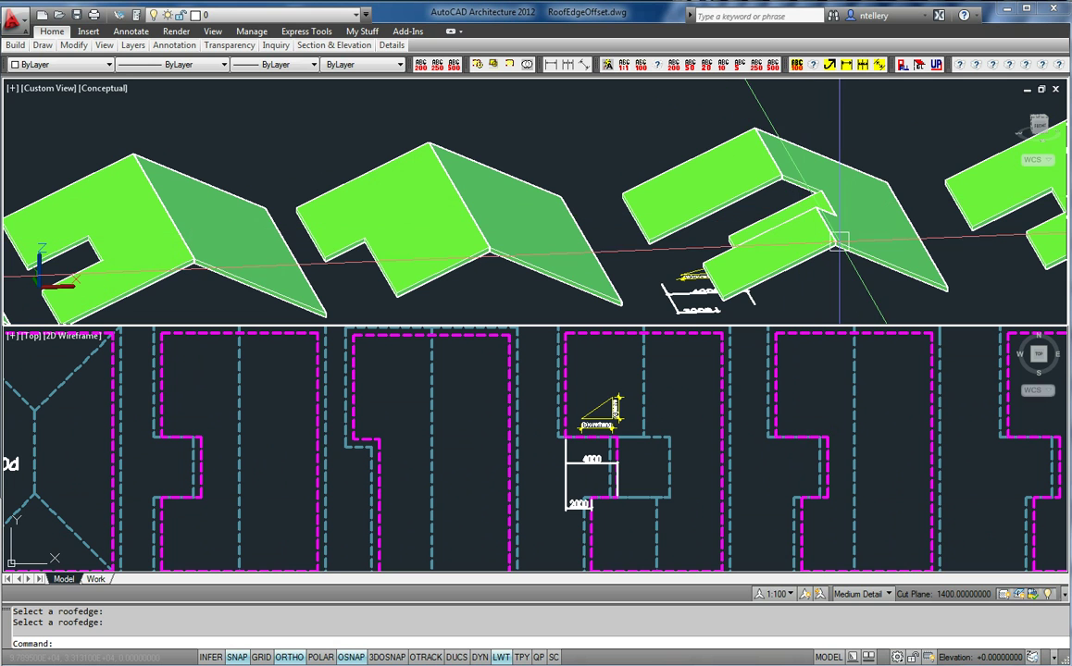
scroll(648, 439, up, 5)
scroll(587, 373, up, 5)
middle_drag(622, 406, 640, 406)
scroll(639, 403, down, 2)
scroll(629, 409, up, 2)
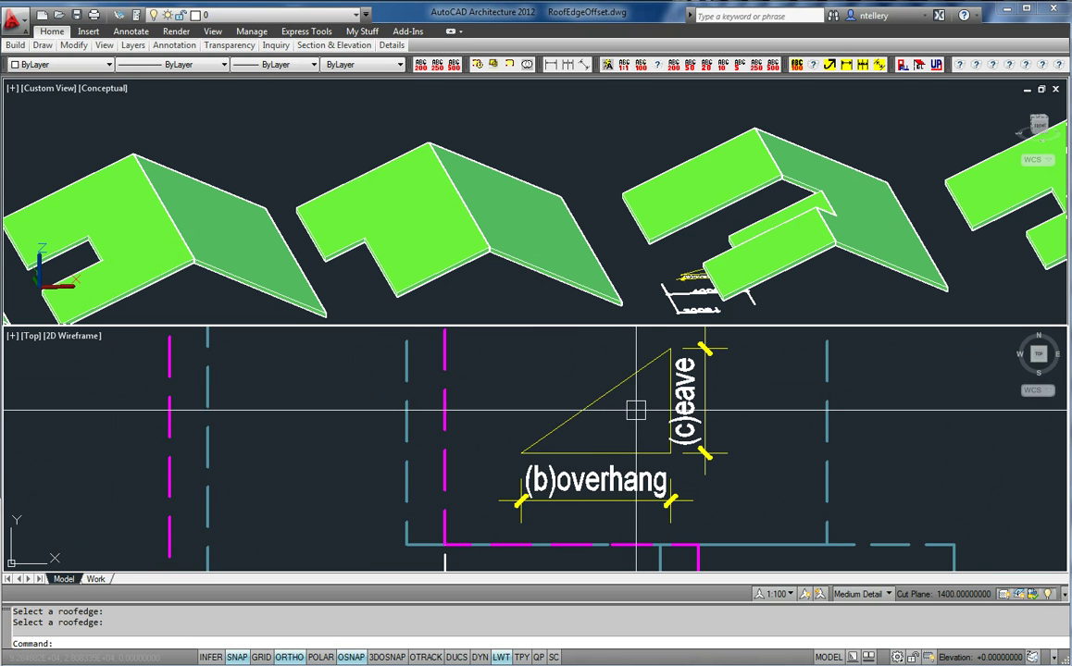
Examine the eave dimension of the triangle diagram and the fifth roof's edge vertices around the 4000 and 2000 offsets in plan.
mouse_move(648, 472)
middle_down()
mouse_move(657, 448)
mouse_move(665, 482)
middle_up()
click(705, 400)
middle_drag(720, 541, 728, 485)
scroll(695, 431, down, 5)
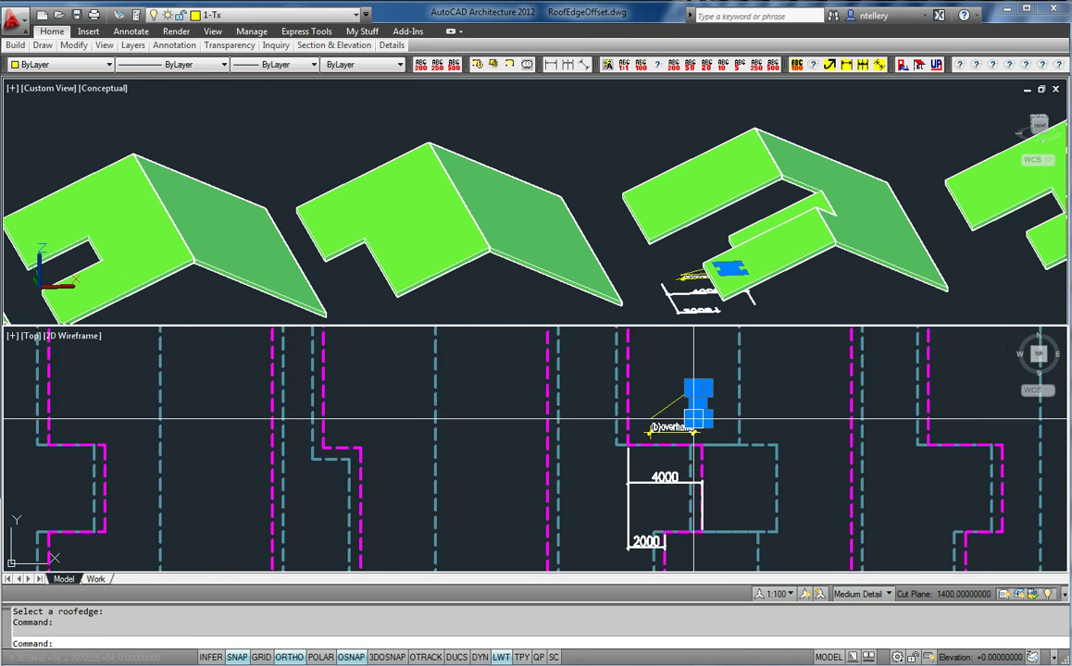
key(Escape)
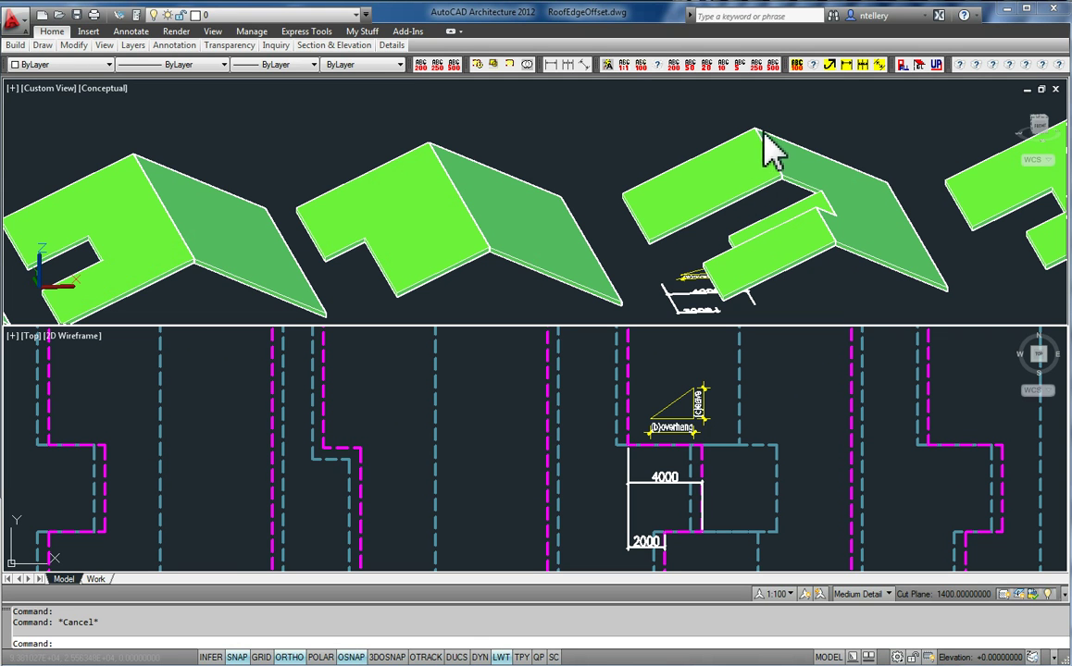
click(831, 262)
scroll(665, 419, up, 5)
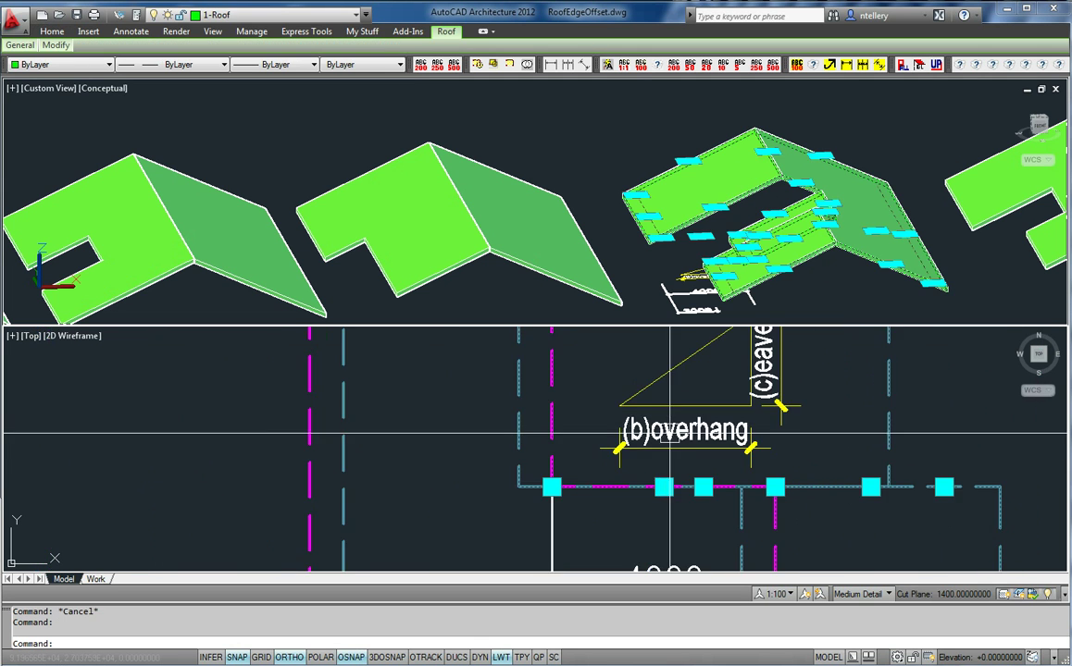
scroll(680, 513, down, 3)
key(Escape)
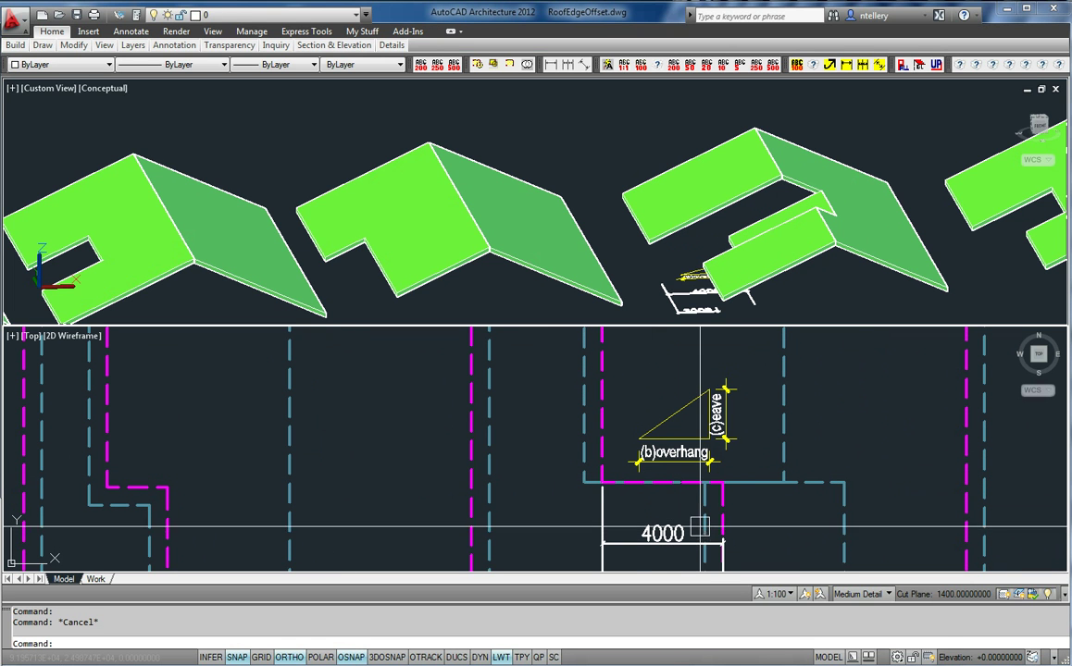
Open the edge and face settings for the fifth roof's outer long edge together with its edge recessed by 4000.
click(719, 489)
right_click(726, 515)
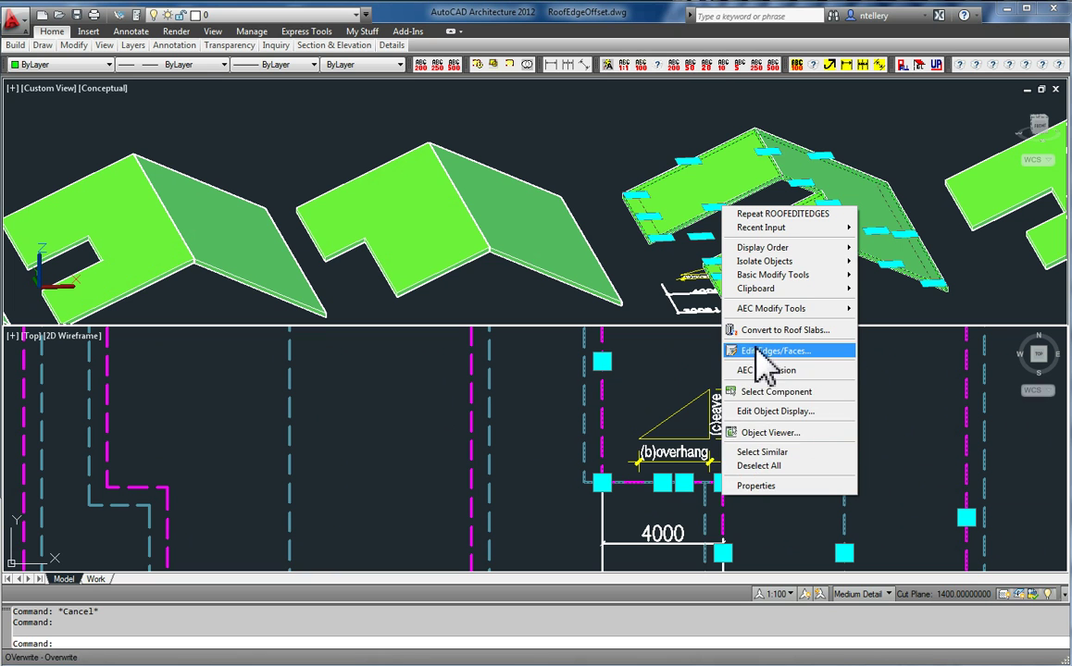
click(761, 353)
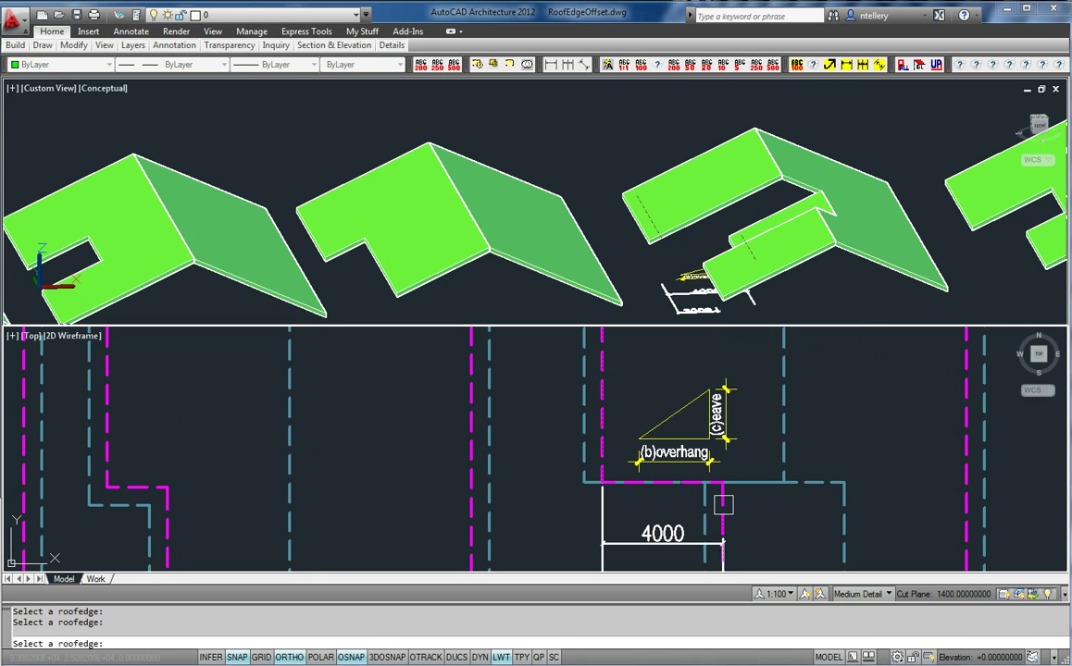
key(Return)
drag(638, 179, 656, 138)
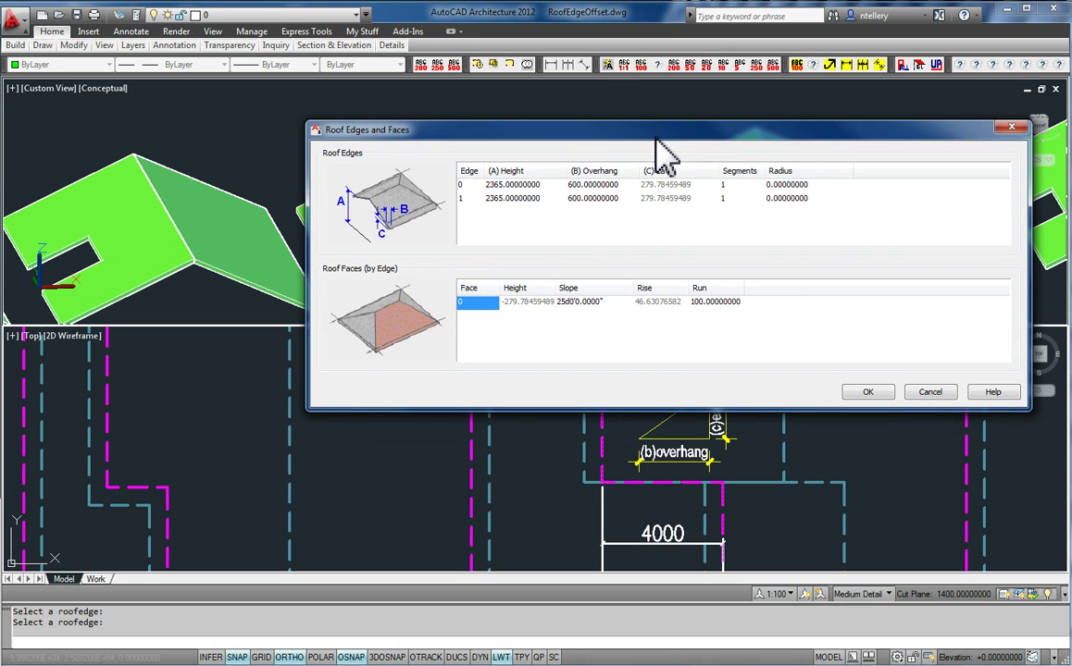
click(470, 188)
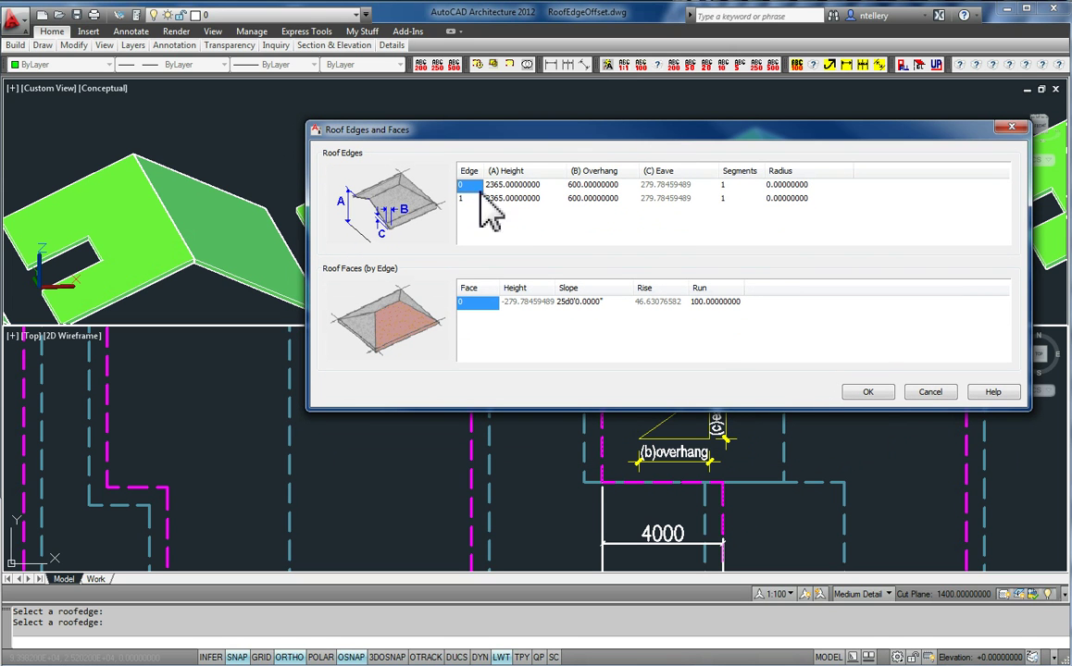
click(474, 198)
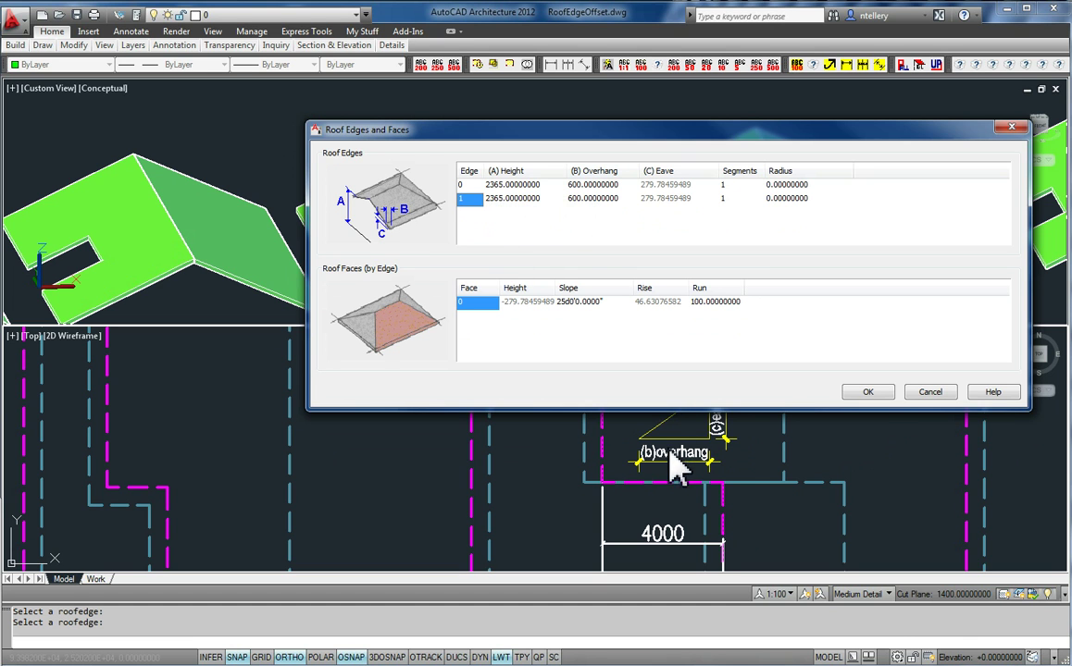
Set the overhang of edge 1, the edge recessed by 4000, to 4000 and copy its calculated eave value.
click(587, 200)
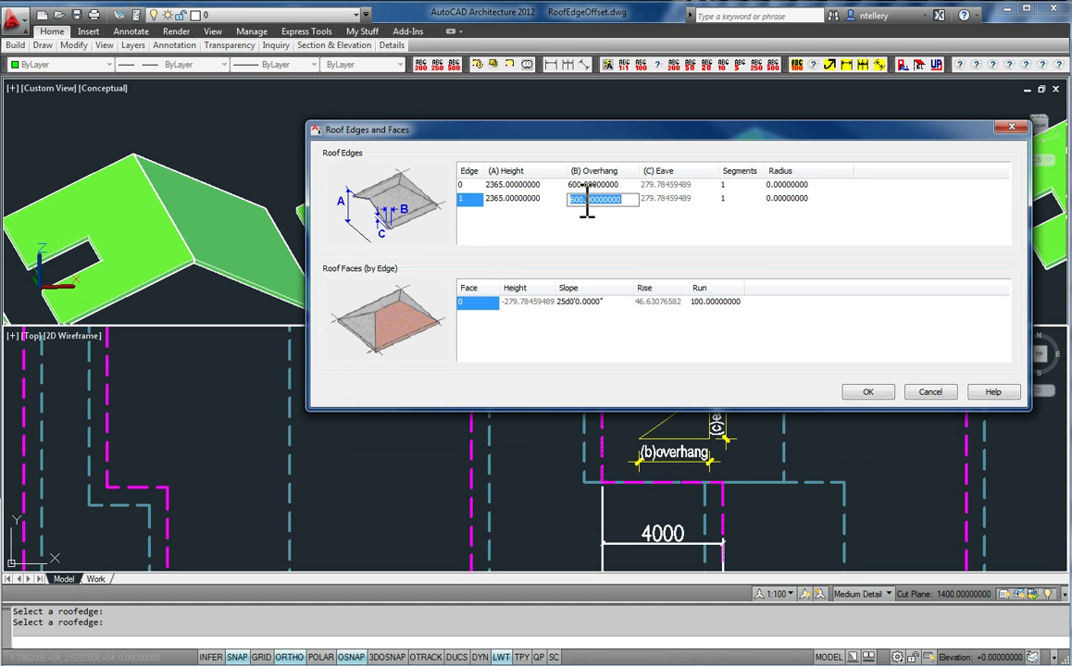
text(4000)
key(Return)
click(603, 303)
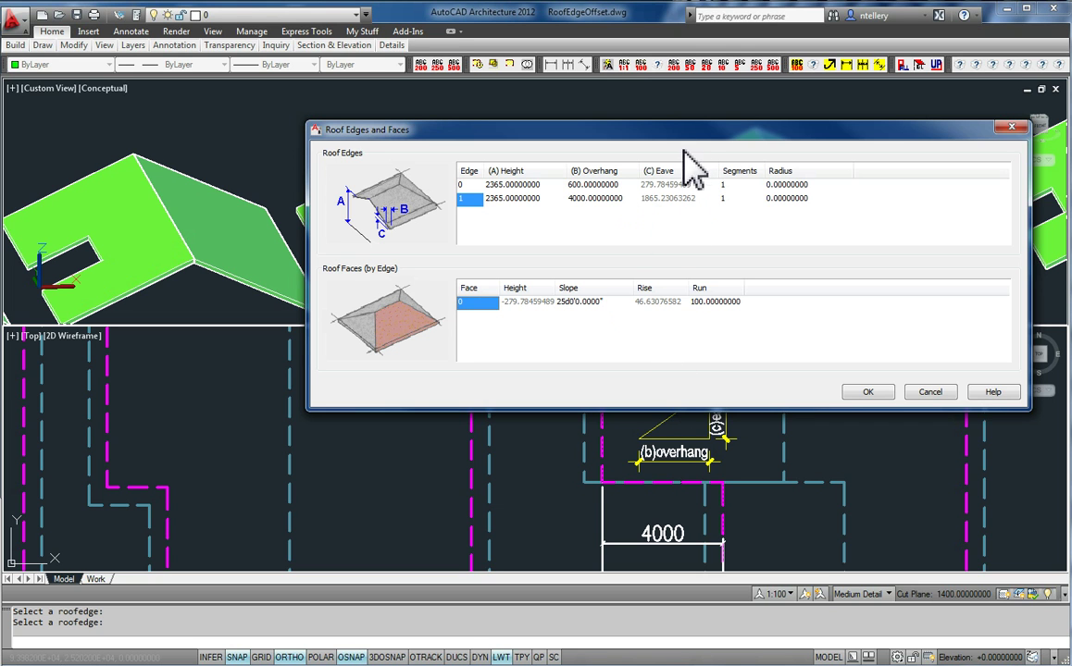
drag(691, 123, 703, 67)
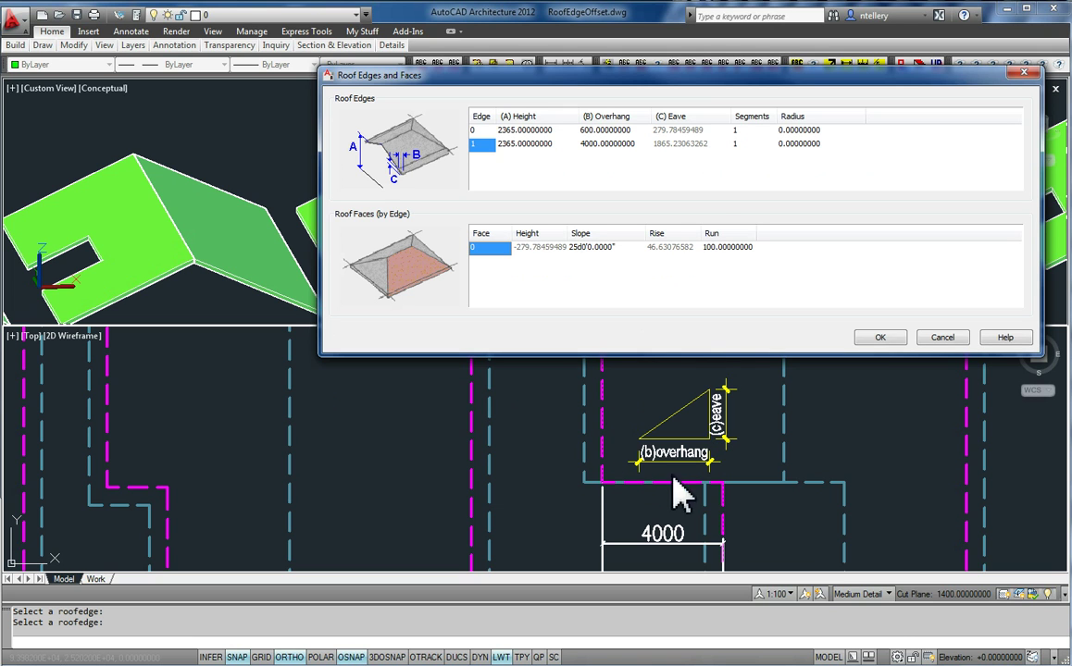
click(695, 148)
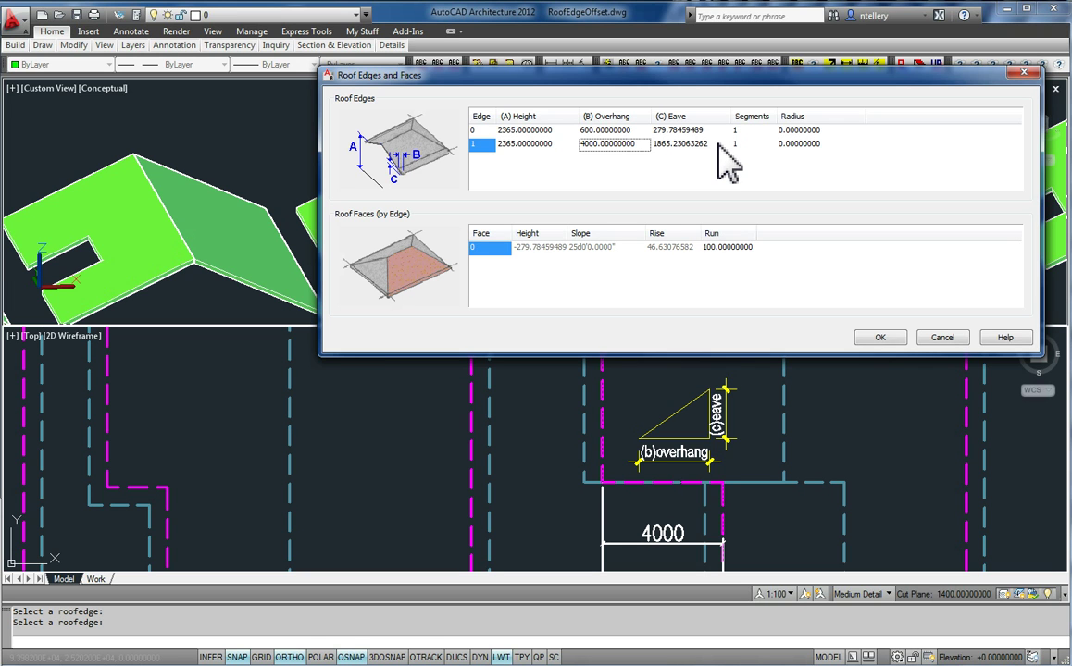
click(721, 146)
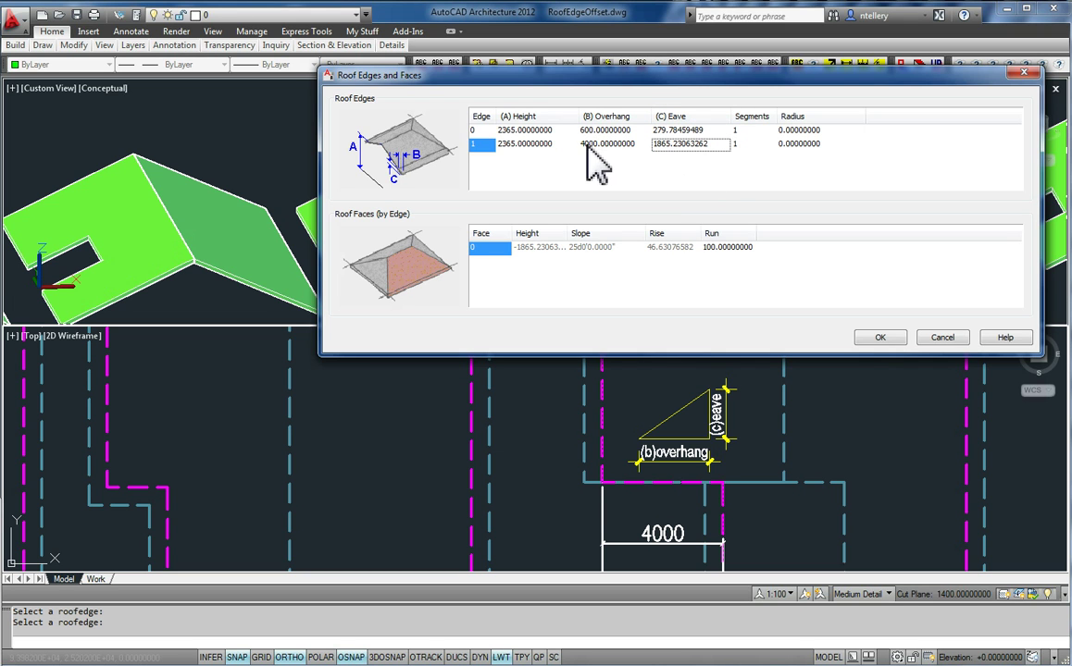
Set the overhang of the edge recessed by 4000 back to 600 and accept the edge settings.
click(590, 146)
key(Return)
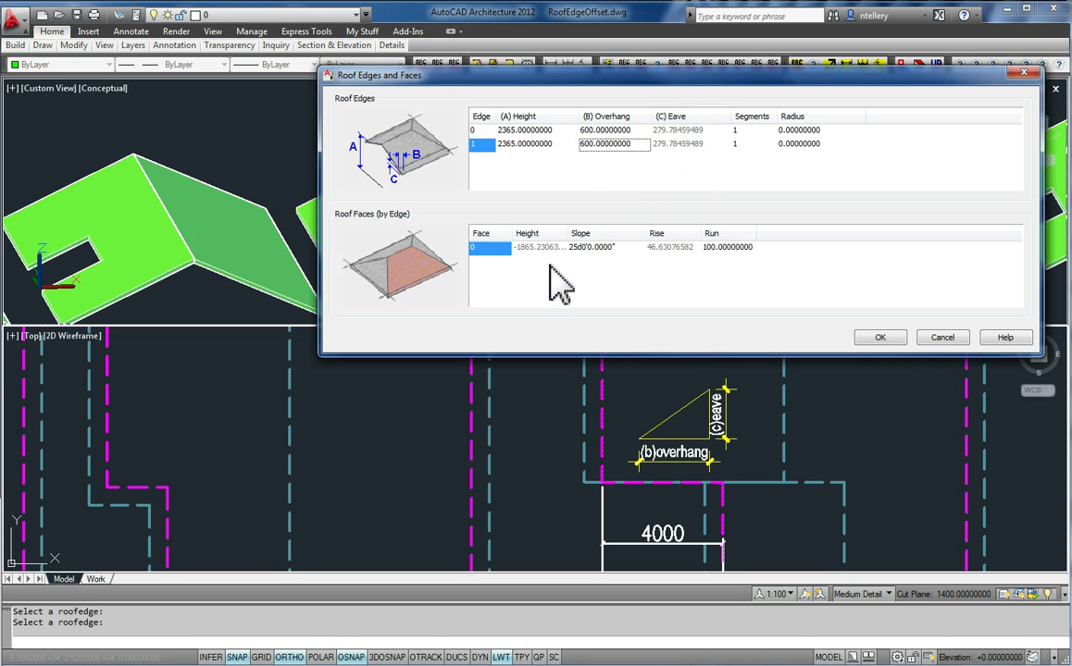
click(880, 339)
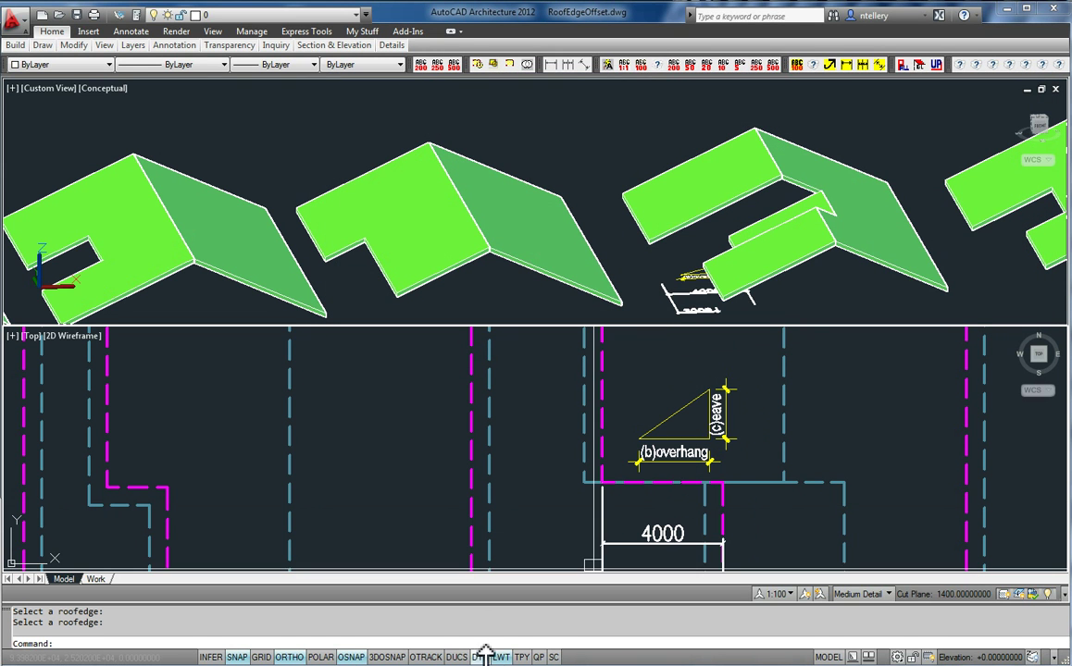
Switch to Calculator, add the copied eave value to the base edge height of 2365, and copy the sum.
key(alt+Tab)
click(891, 248)
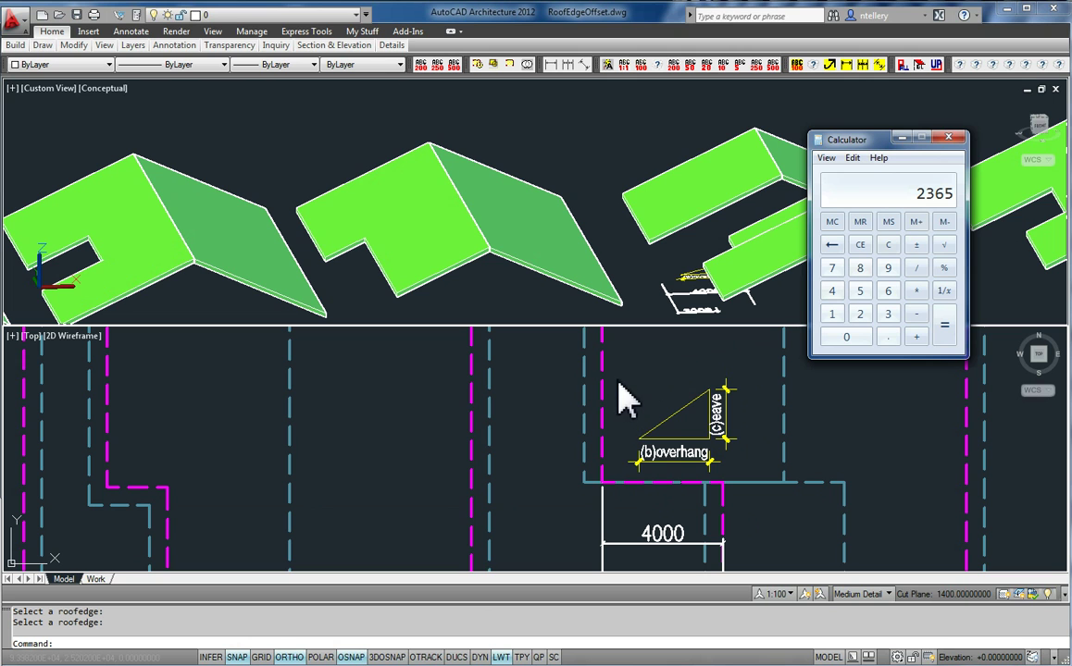
click(853, 158)
click(873, 172)
click(891, 148)
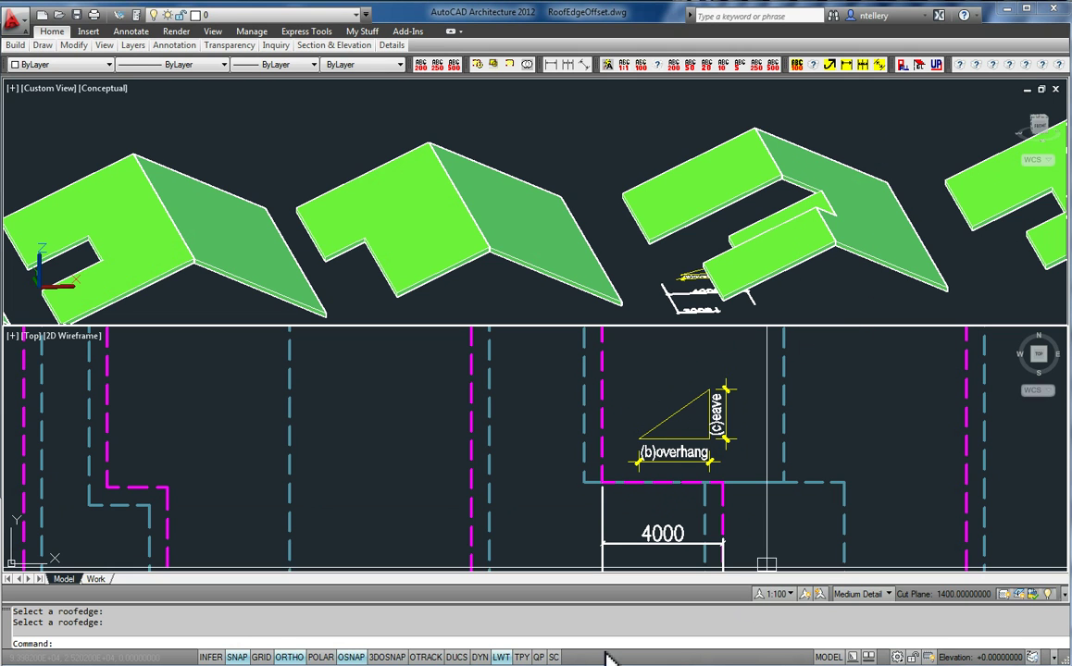
key(alt+Tab)
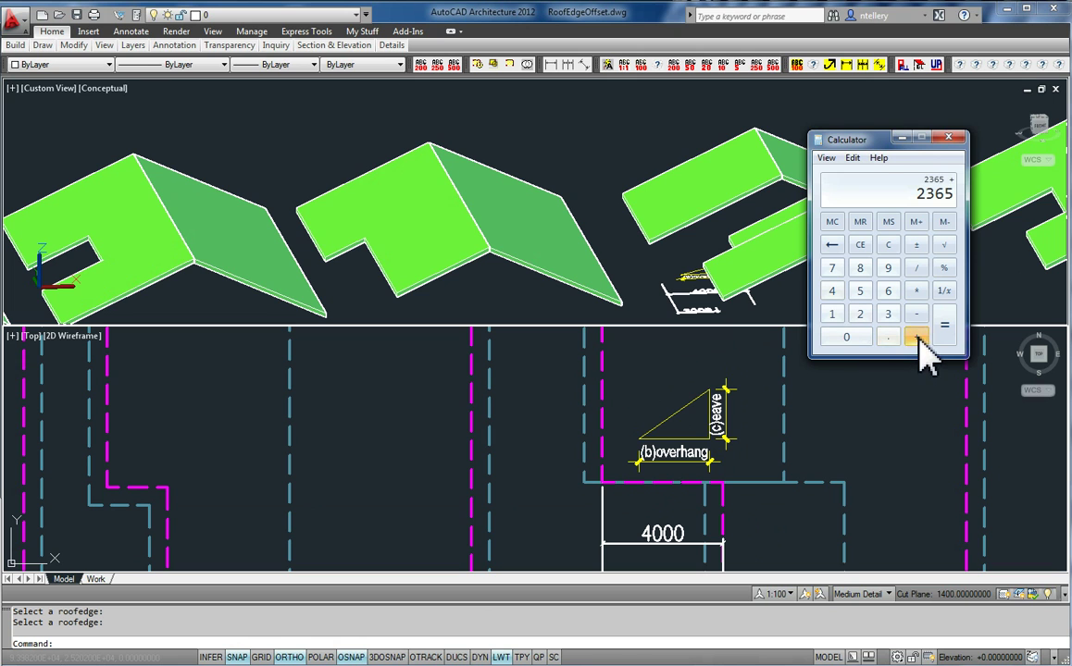
click(852, 158)
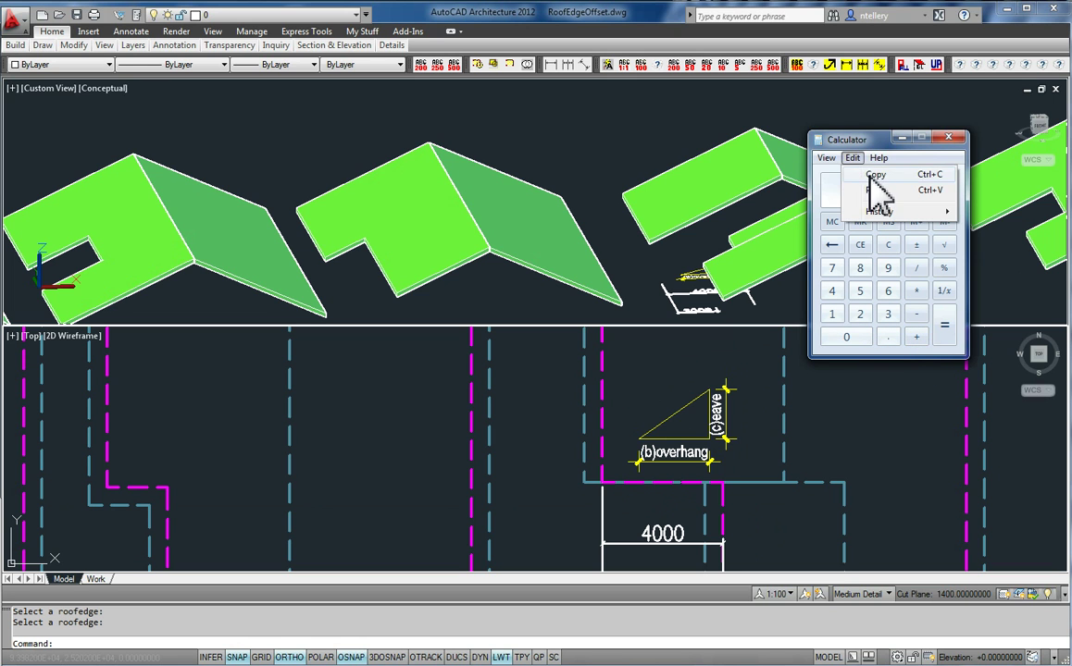
click(876, 190)
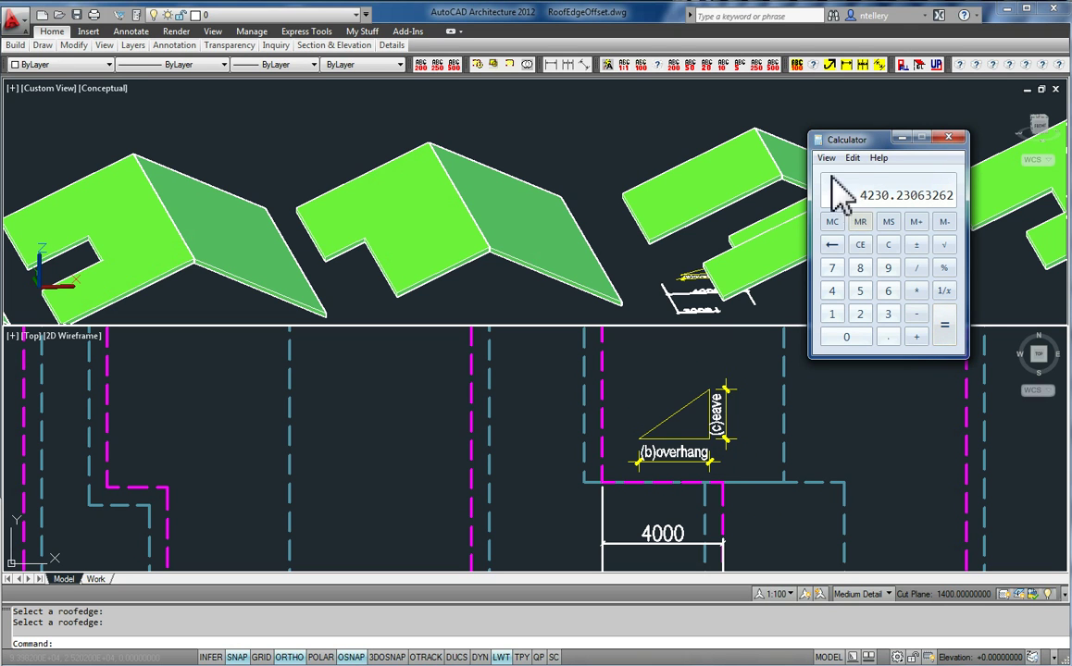
click(852, 157)
click(879, 176)
Set the height of the fifth roof's edge recessed by 4000 to the copied value 4230.23063262 in its edge settings.
click(787, 447)
right_click(787, 447)
click(847, 306)
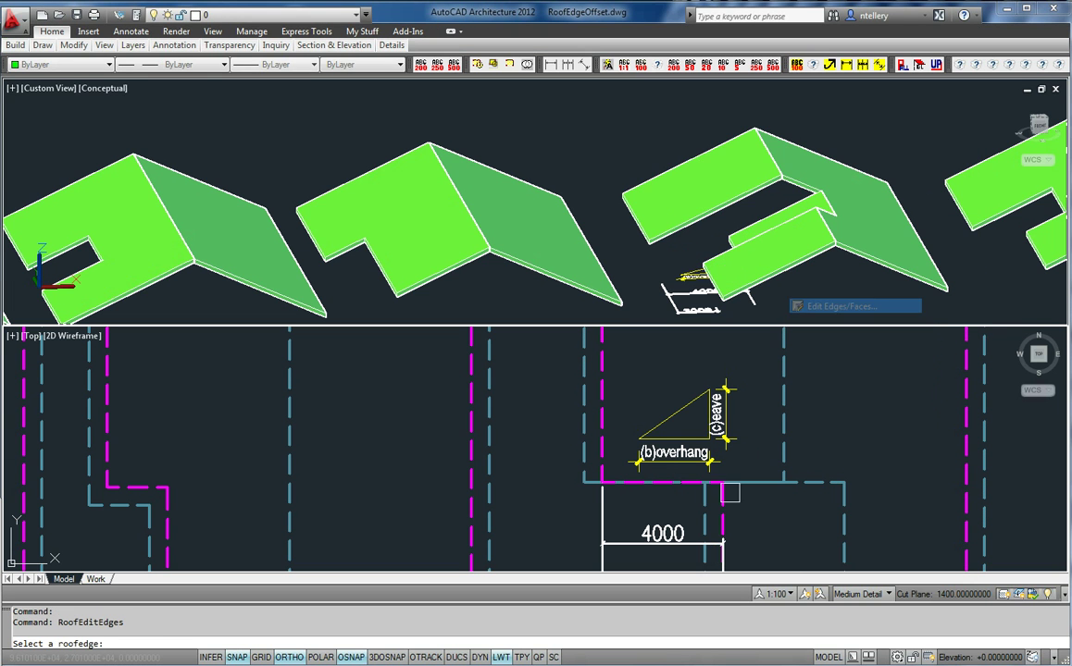
click(717, 513)
key(Return)
click(525, 131)
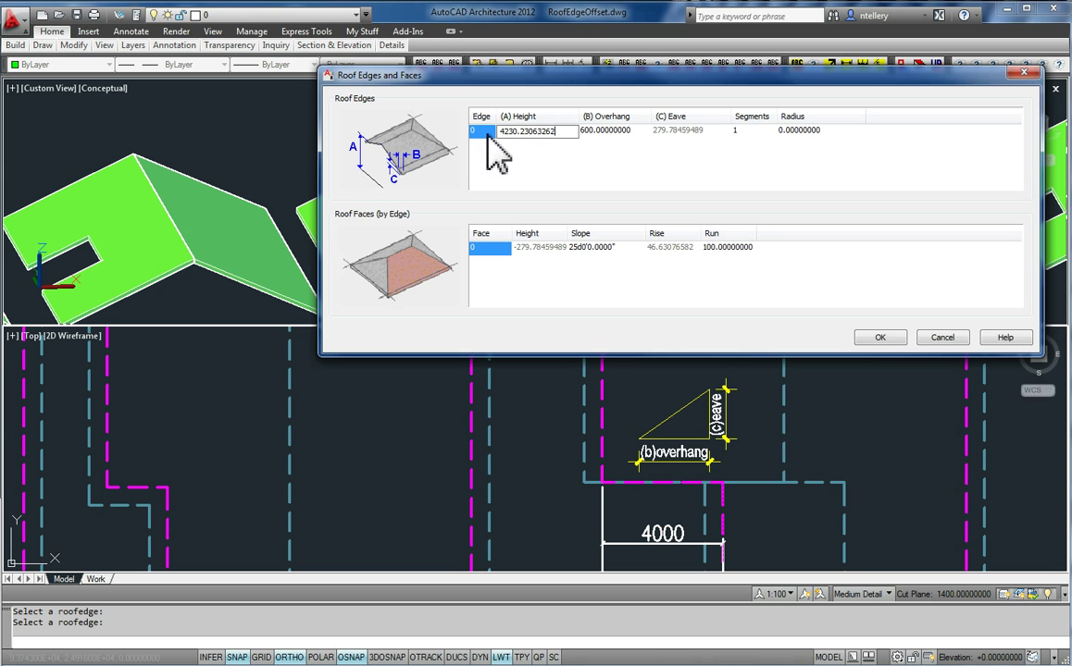
click(880, 339)
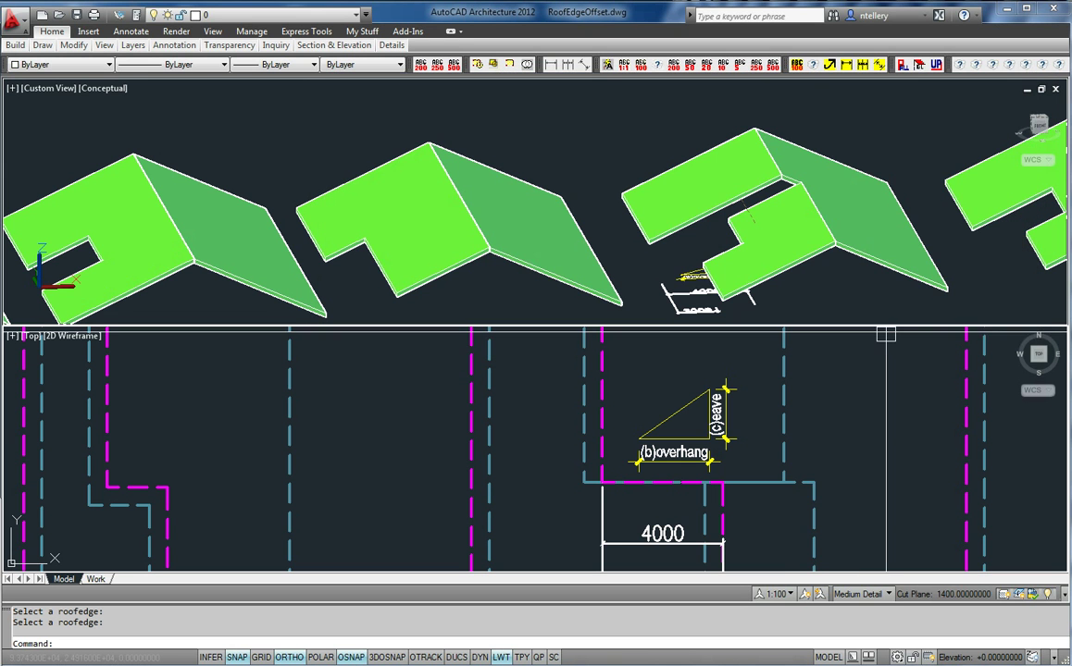
Check the height and overhang settings of the fifth roof's edge recessed by 4000.
key(Return)
click(721, 509)
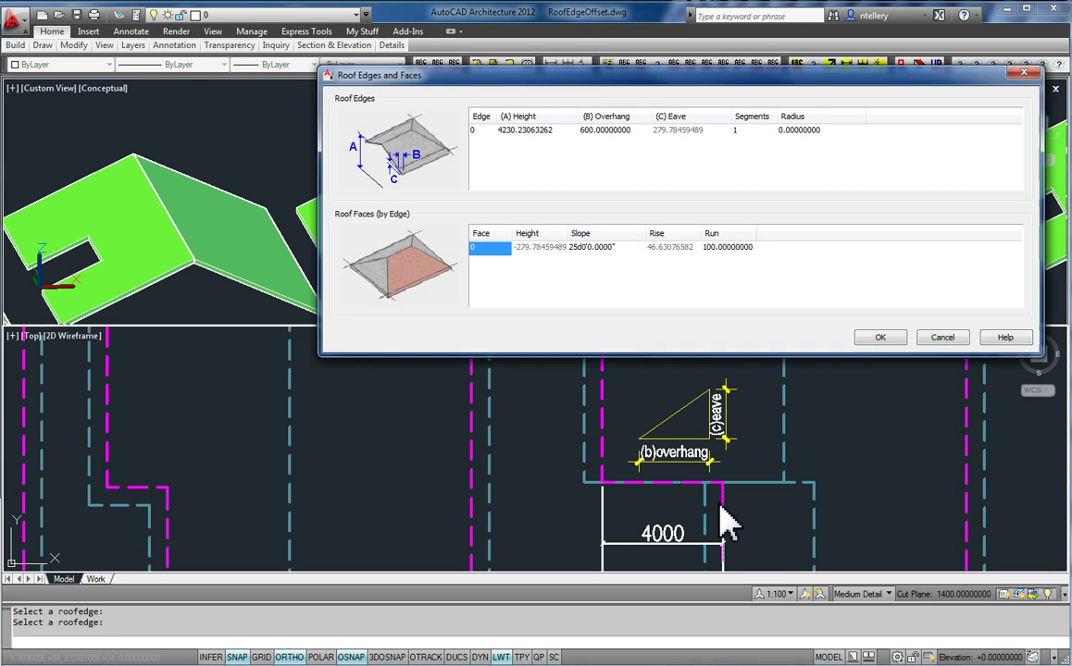
click(897, 342)
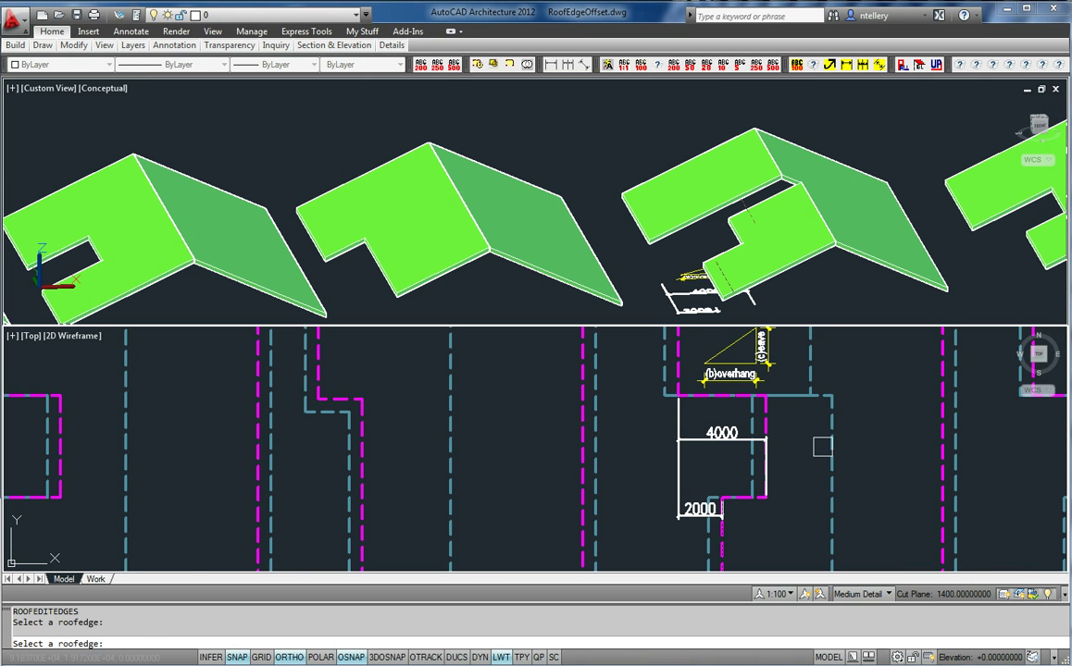
key(Escape)
middle_drag(828, 436, 748, 386)
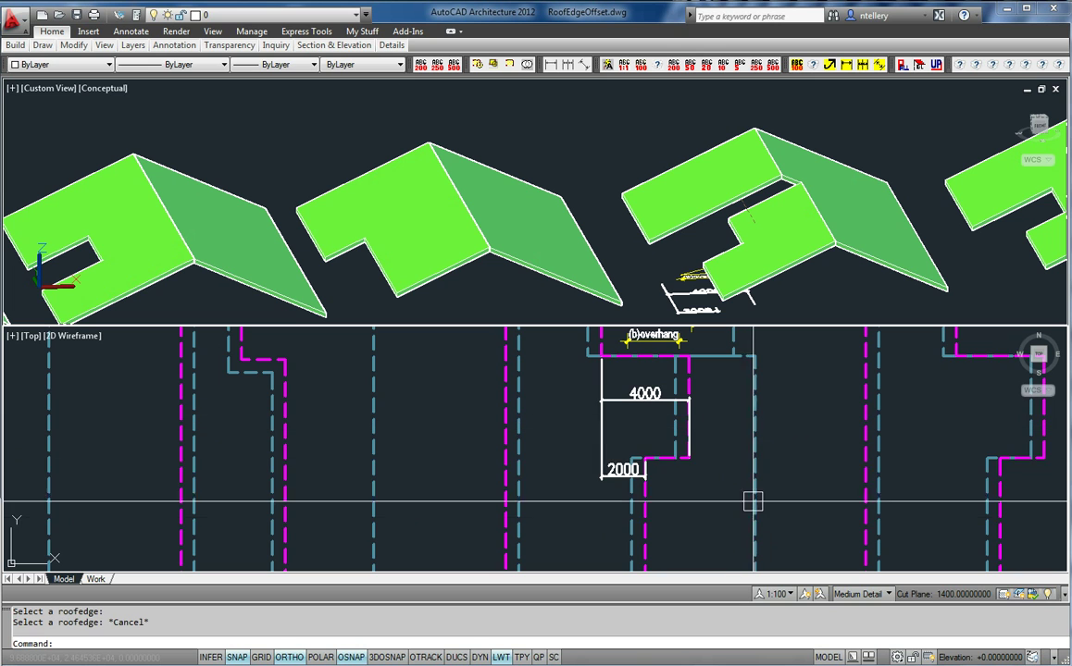
middle_drag(752, 493, 752, 516)
key(Return)
middle_drag(655, 496, 655, 530)
key(Escape)
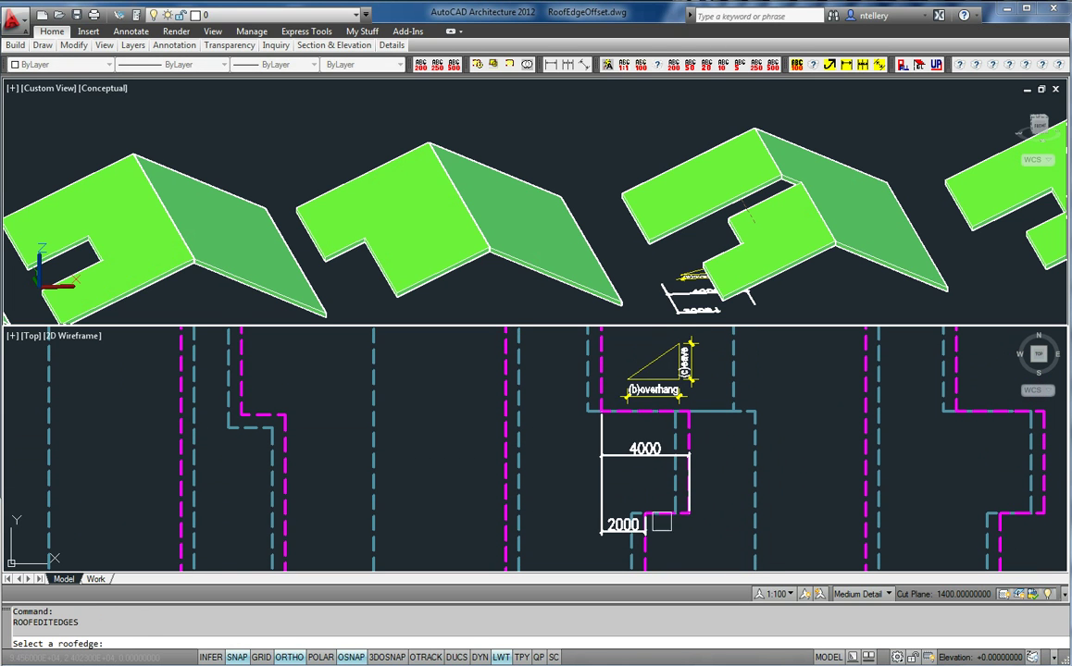
key(Return)
key(Escape)
Open the edge and face settings for the fifth roof's outer long edge together with its edge offset by 2000.
click(607, 399)
right_click(606, 398)
click(653, 238)
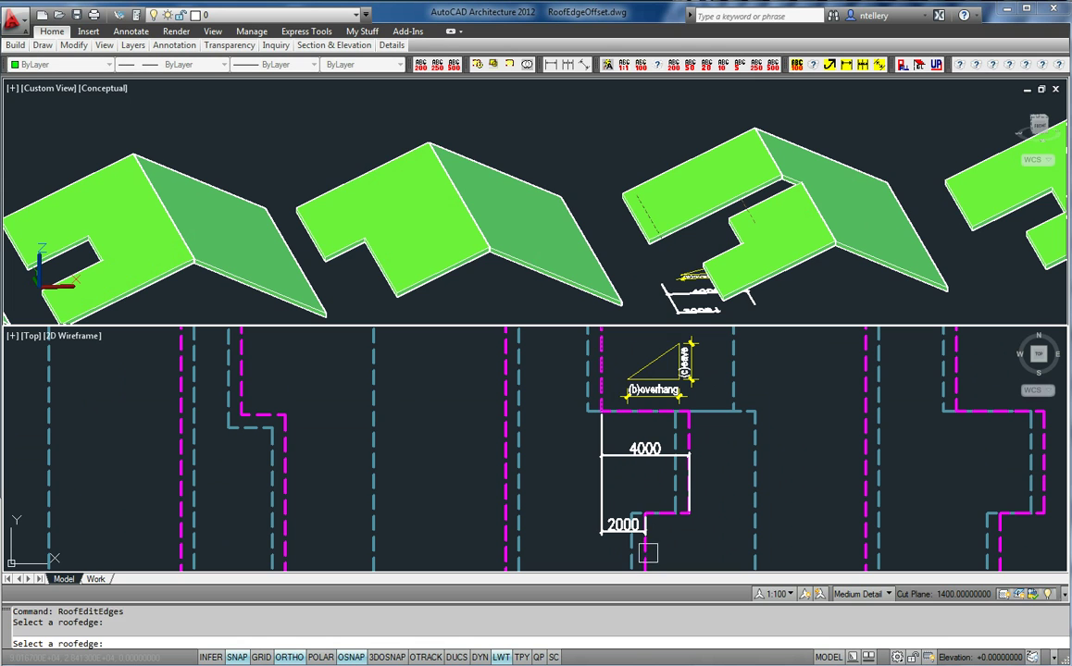
click(656, 400)
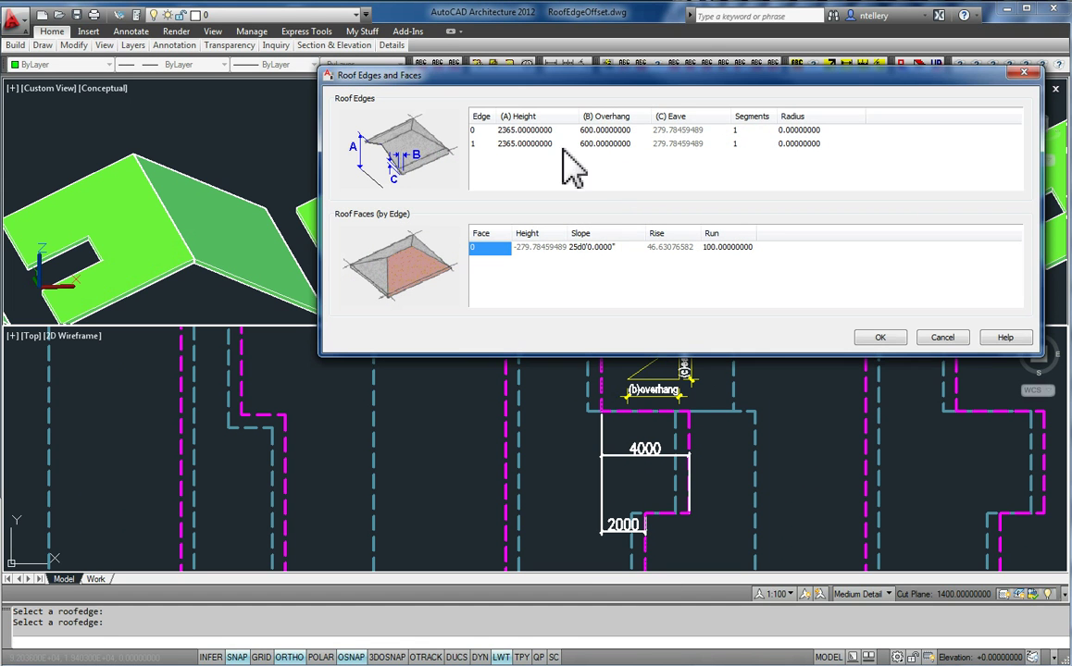
Set the overhang of edge 1, the edge offset by 2000, to 2000 and copy its calculated eave value.
click(611, 146)
click(613, 145)
text(2000)
key(Return)
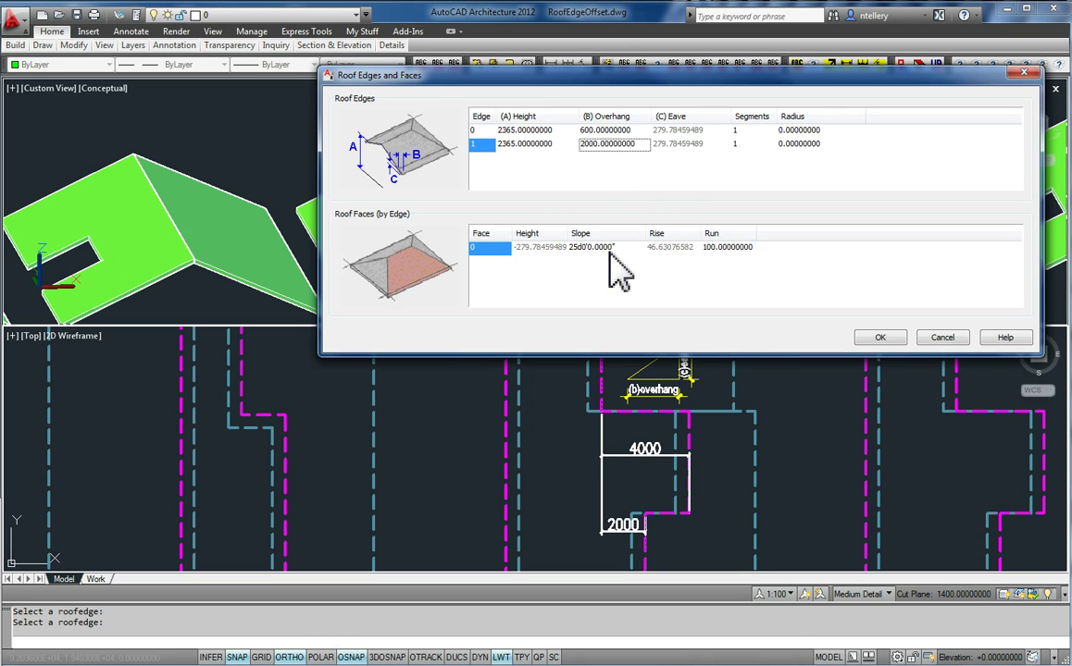
click(692, 141)
click(705, 144)
key(ctrl+c)
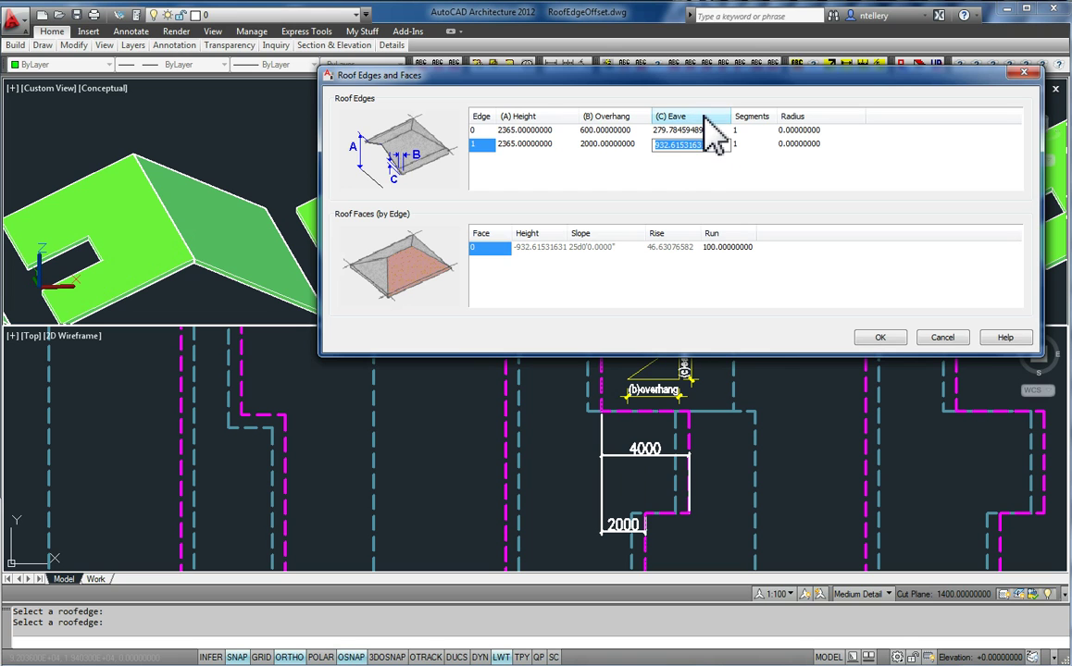
click(704, 116)
Set the overhang of the edge offset by 2000 back to 600 and accept the edge settings.
click(617, 144)
key(Return)
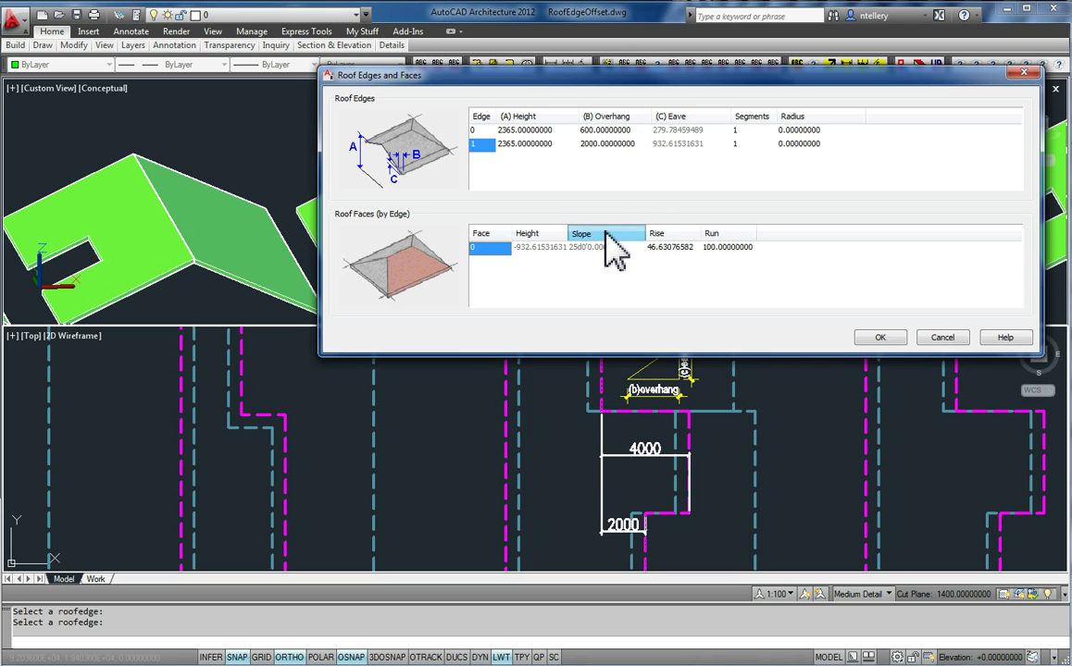
click(604, 145)
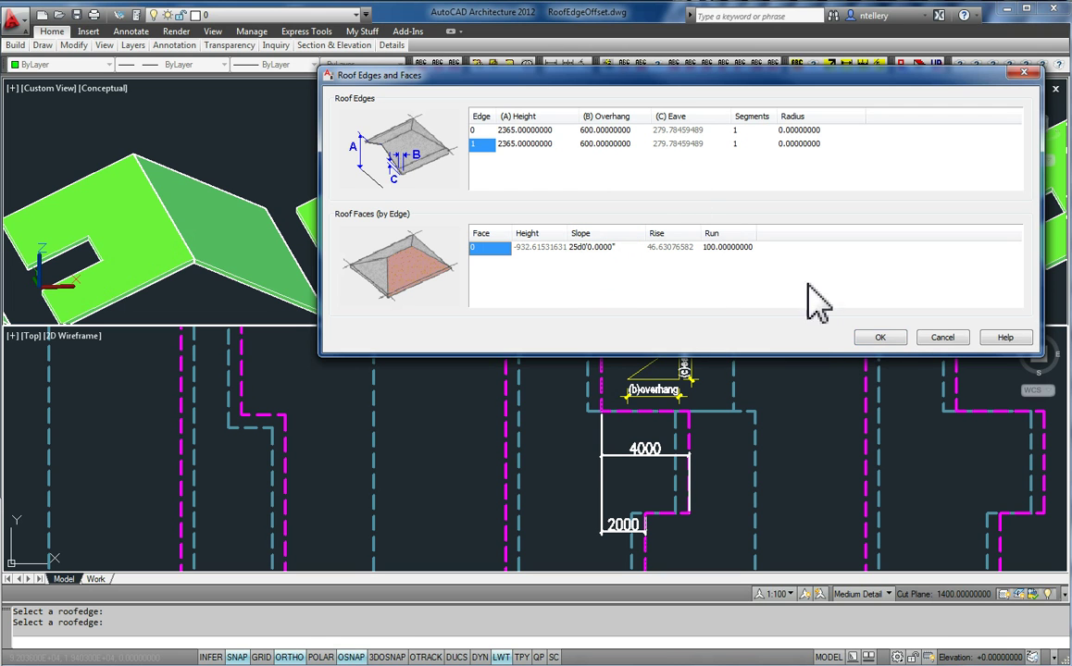
click(880, 336)
middle_drag(653, 548, 689, 495)
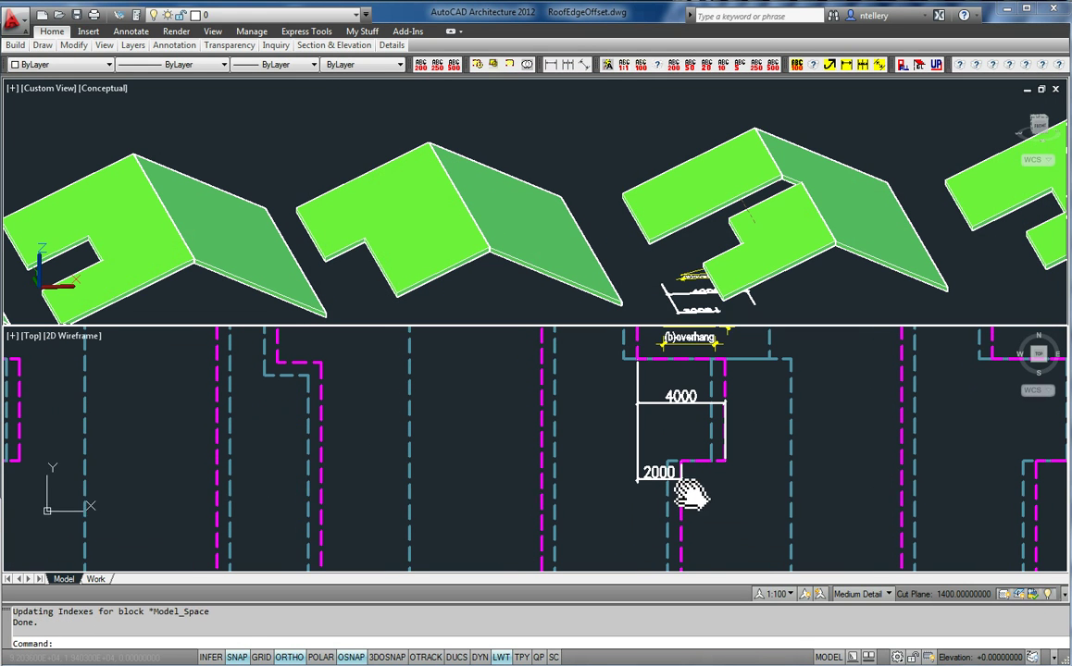
Reopen the settings of the fifth roof's edge offset by 2000 and add the copied eave value to 2365 in the Calculator.
key(Return)
click(682, 515)
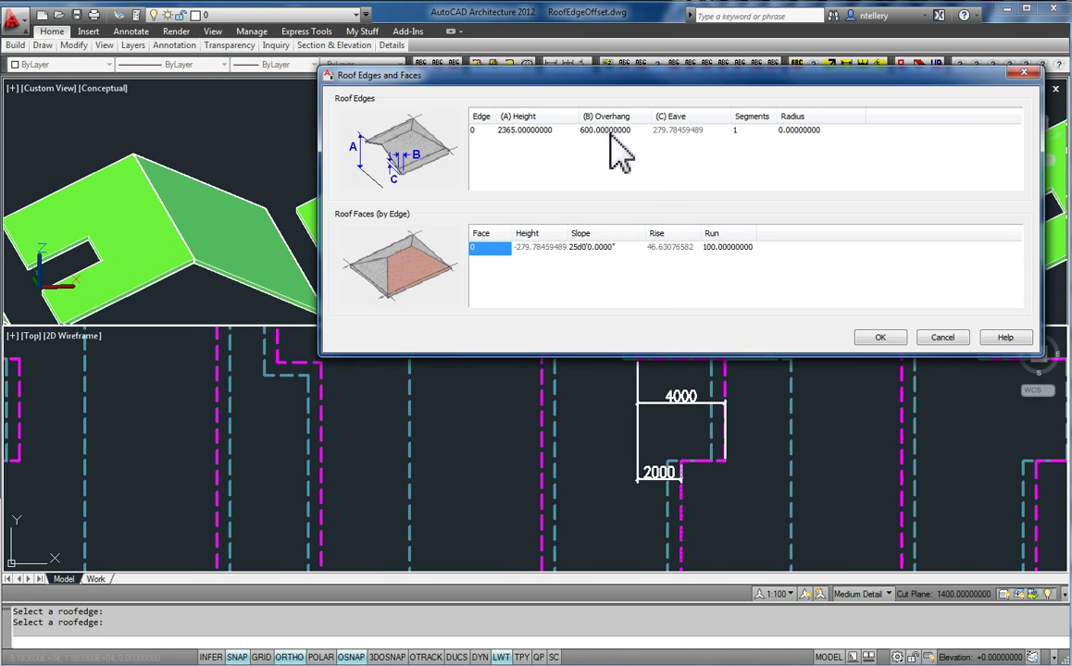
key(alt+Tab)
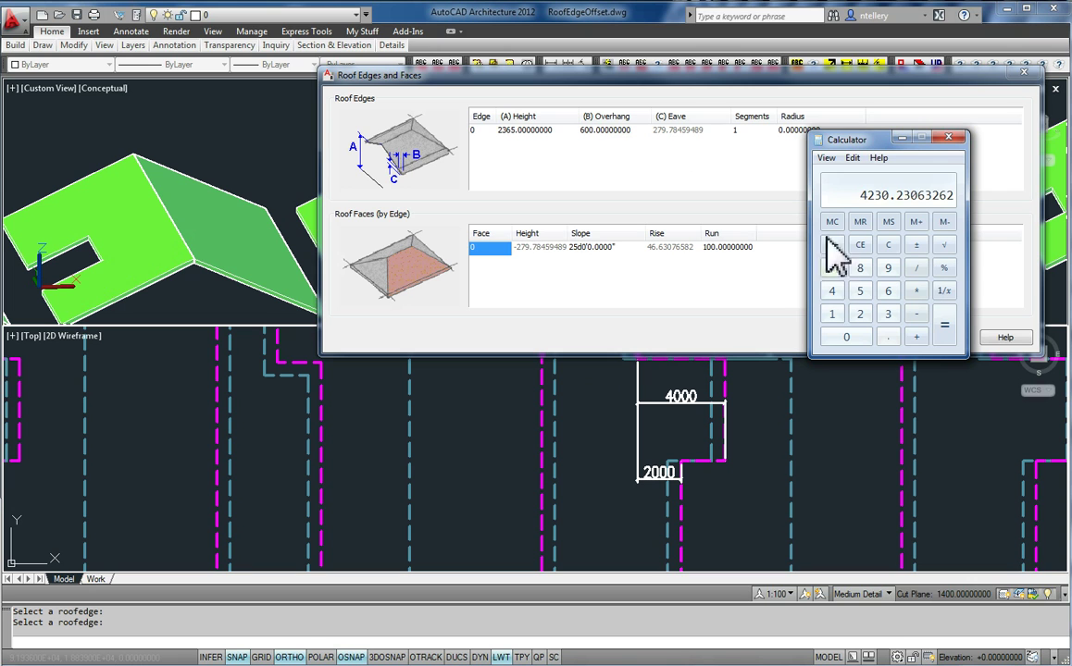
key(Escape)
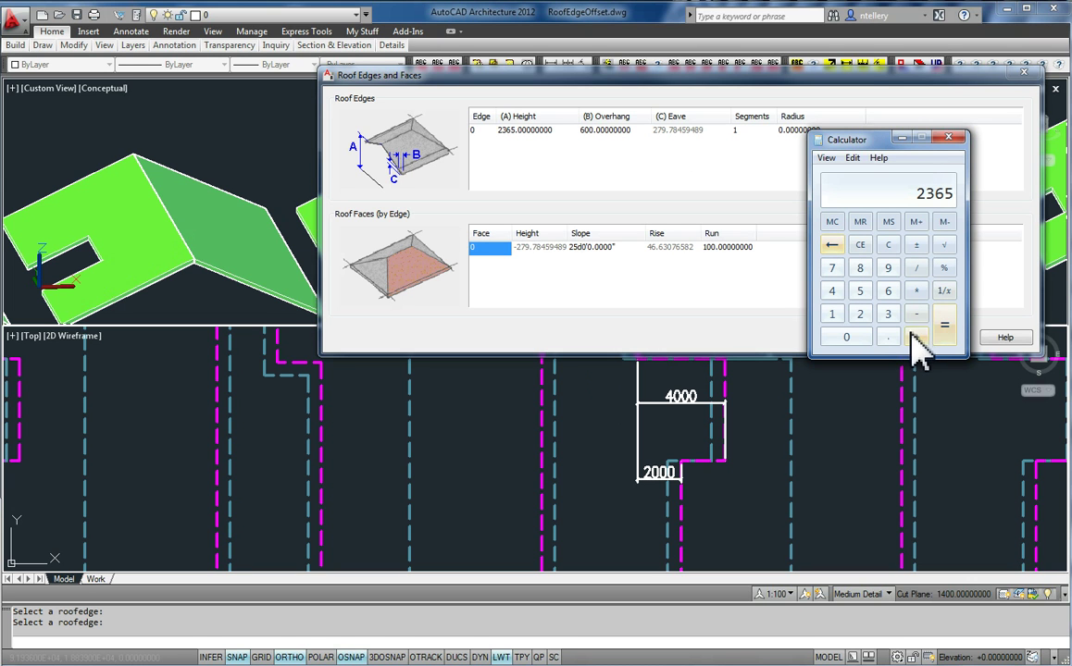
click(852, 157)
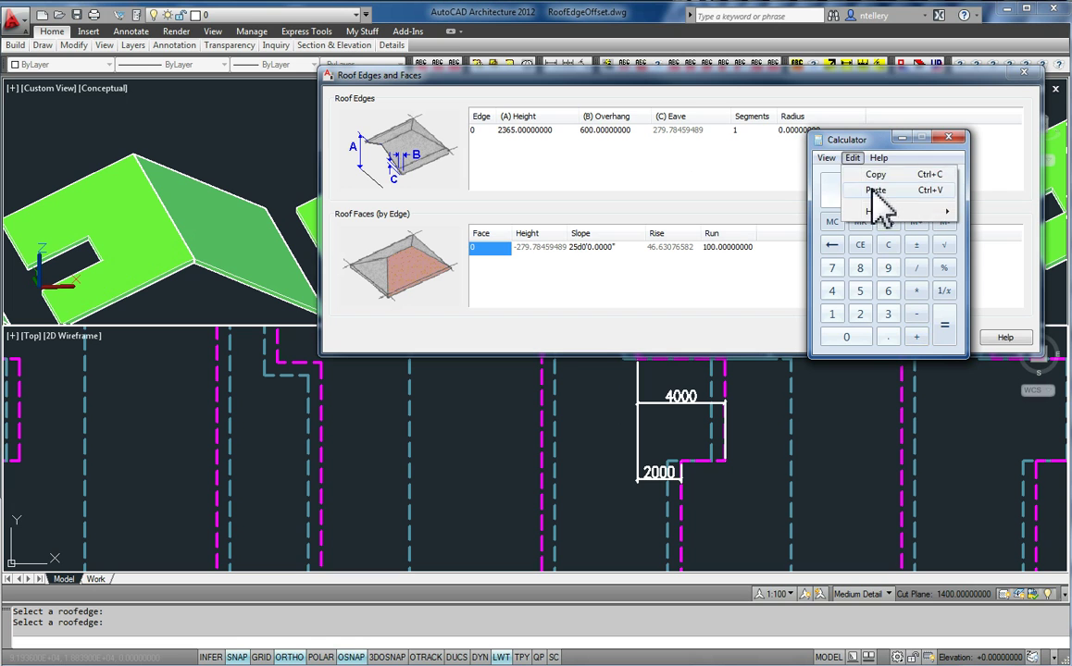
click(872, 190)
click(944, 329)
Copy the calculated sum and set the height of the edge offset by 2000 to 3297.61531631, accepting the edge settings.
click(852, 157)
click(872, 175)
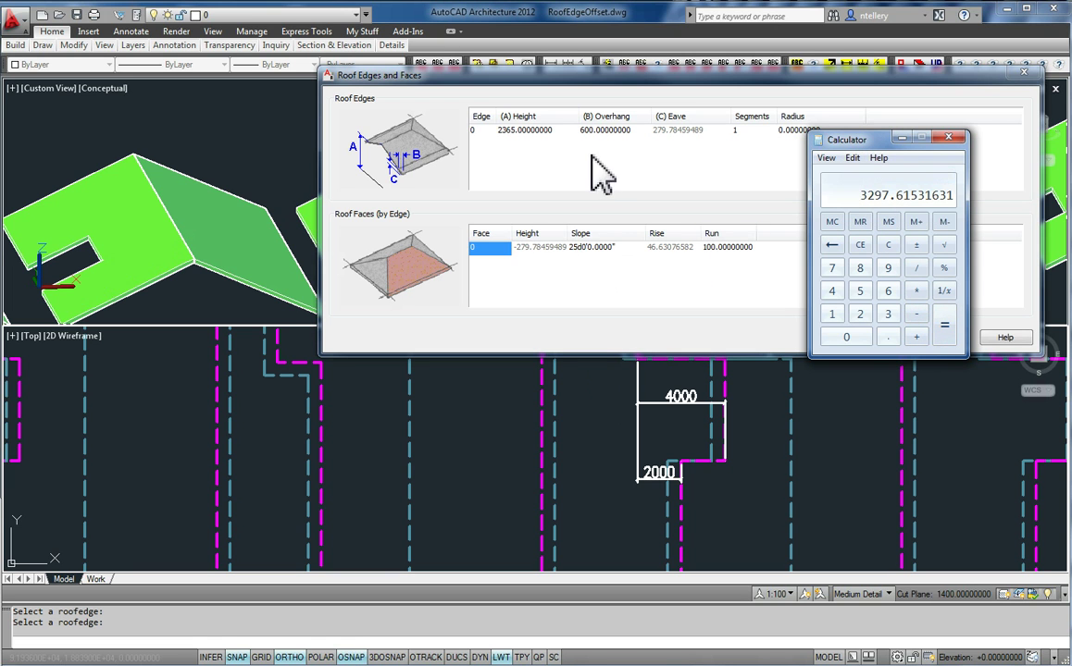
double_click(543, 131)
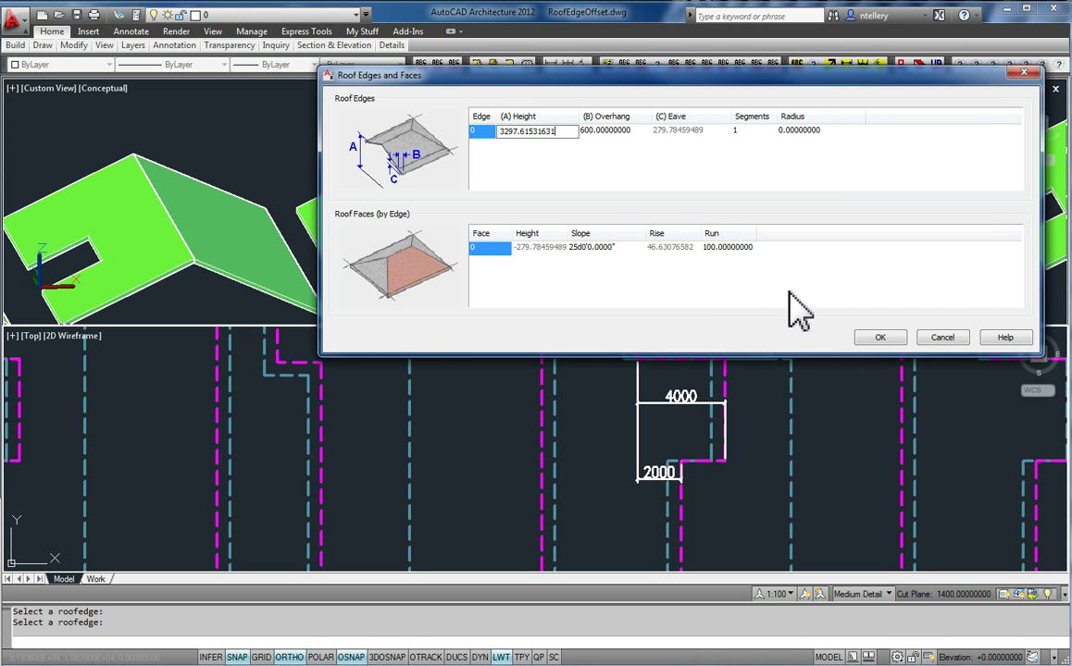
click(875, 339)
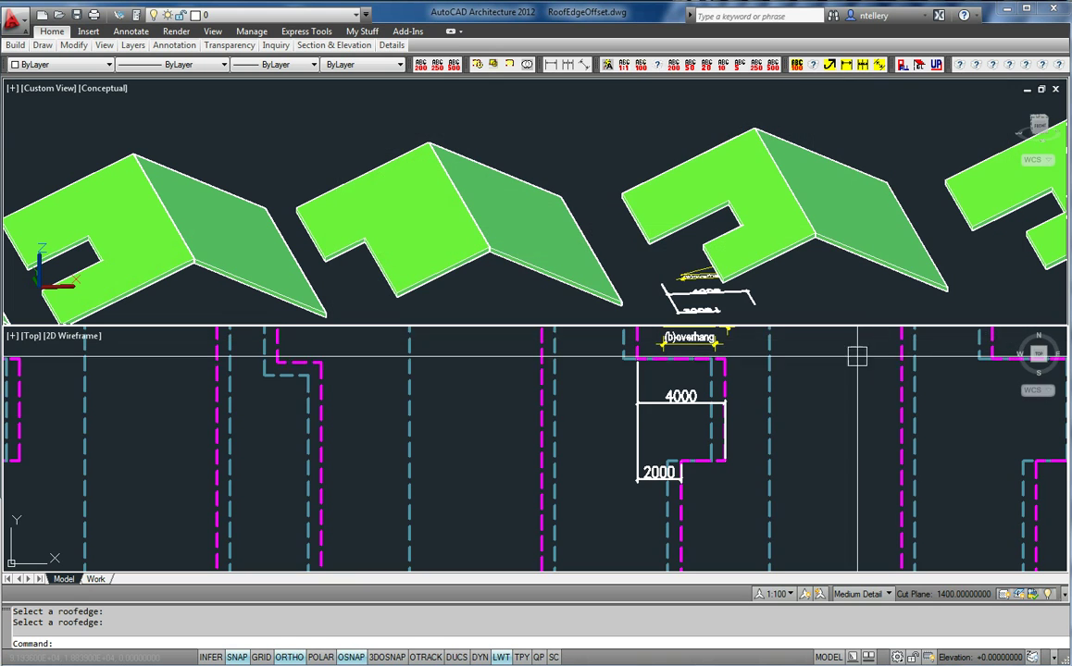
Examine the aligned fifth roof, its overhang and eave diagram and the neighbouring stepped roofs in both plan and 3D views.
scroll(799, 417, down, 6)
scroll(802, 417, up, 3)
click(884, 190)
middle_drag(958, 199, 581, 204)
click(783, 397)
middle_drag(783, 397, 657, 406)
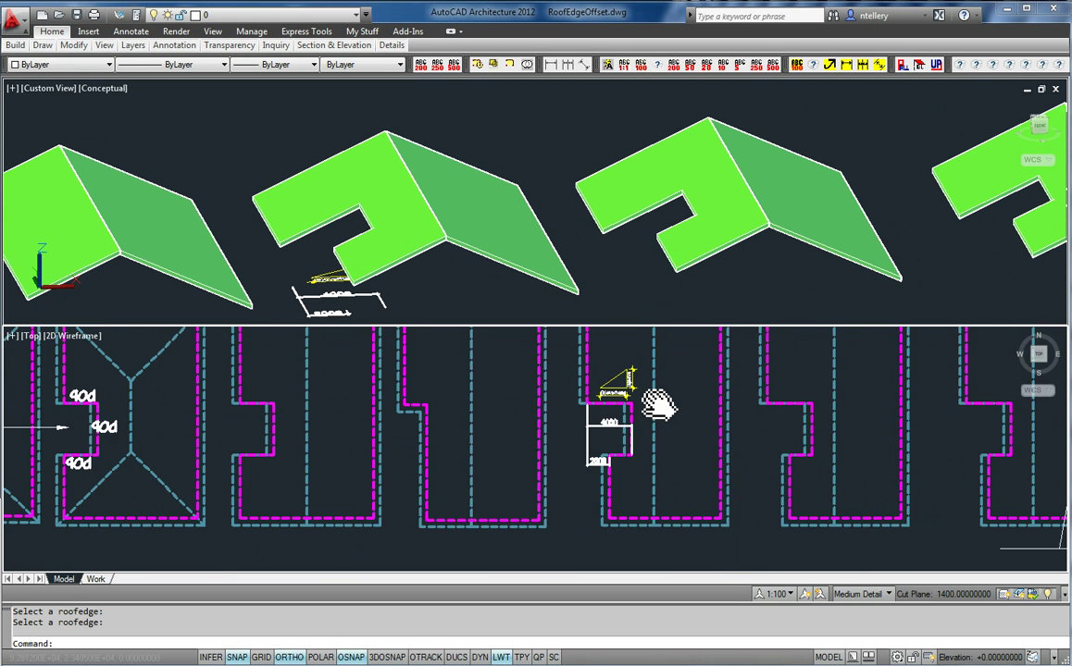
middle_drag(406, 467, 528, 459)
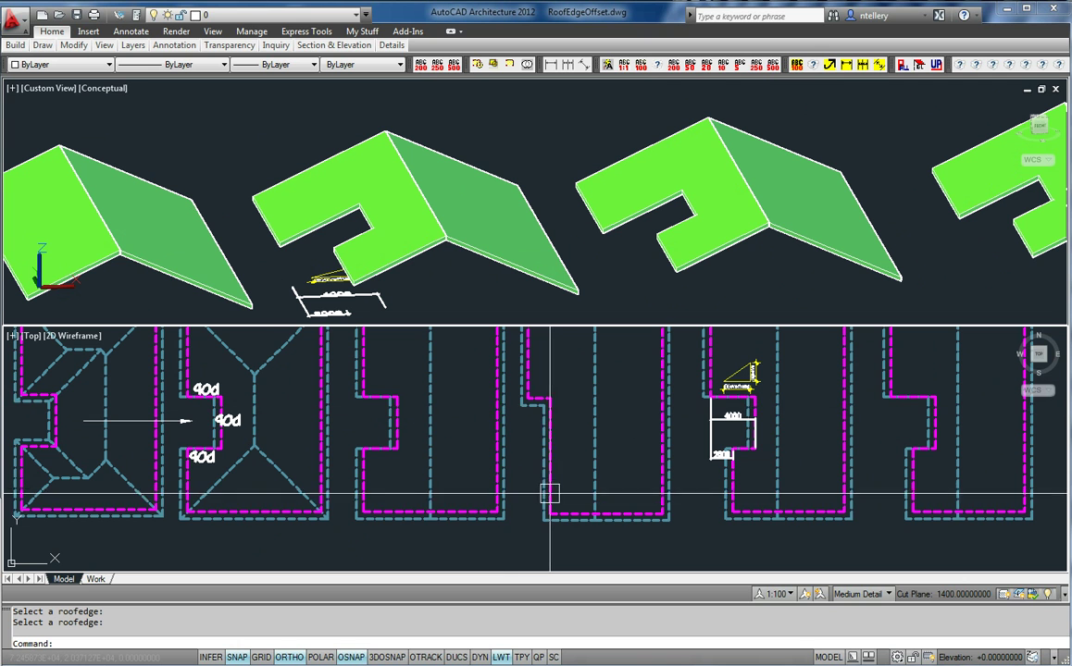
middle_drag(834, 453, 662, 476)
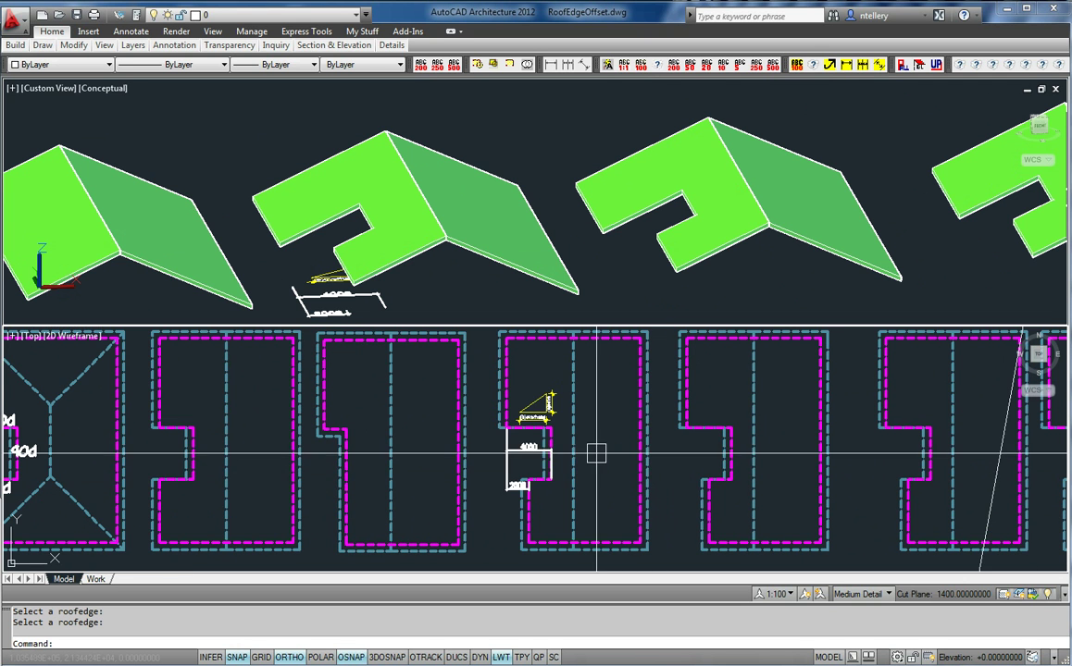
scroll(542, 426, up, 5)
middle_drag(471, 422, 528, 418)
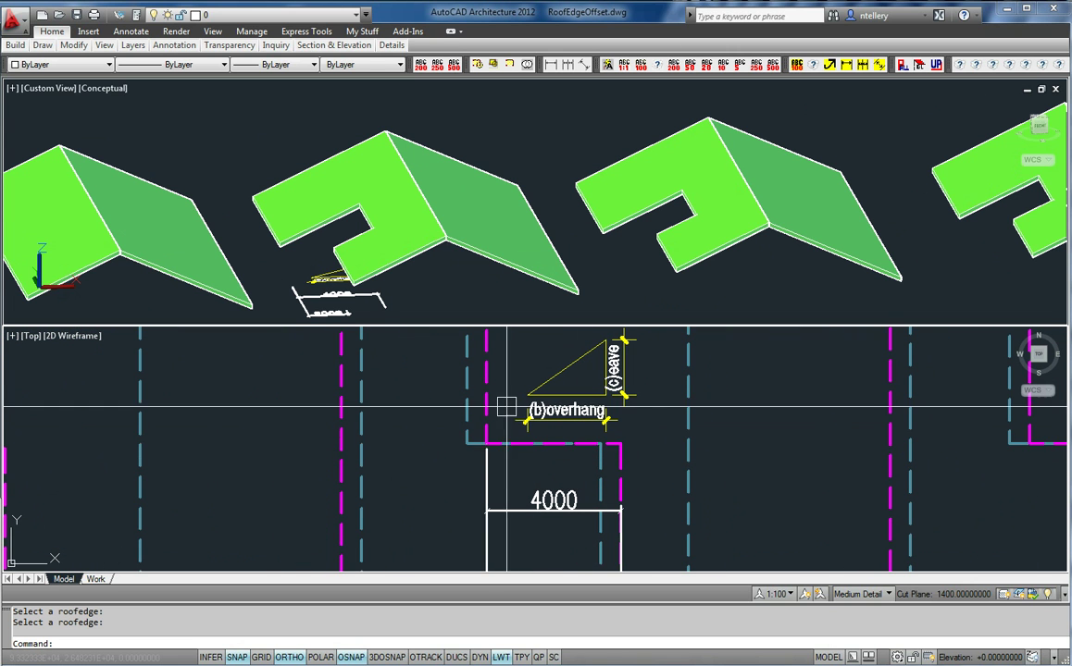
middle_drag(502, 407, 507, 466)
scroll(479, 453, down, 3)
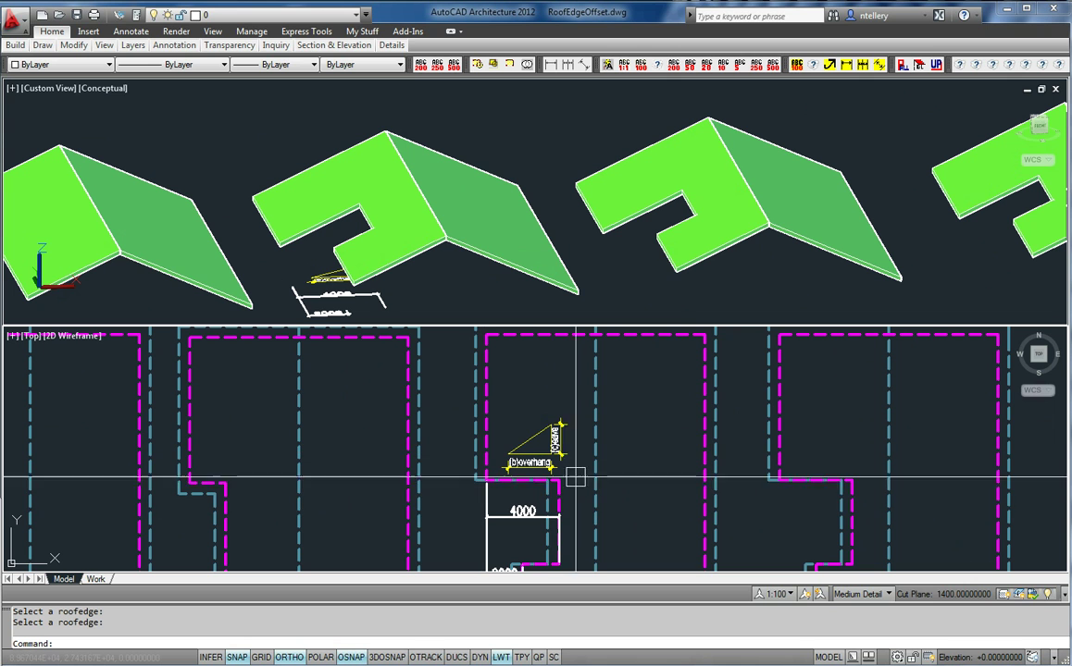
click(608, 390)
click(828, 304)
click(642, 454)
middle_drag(641, 455, 644, 454)
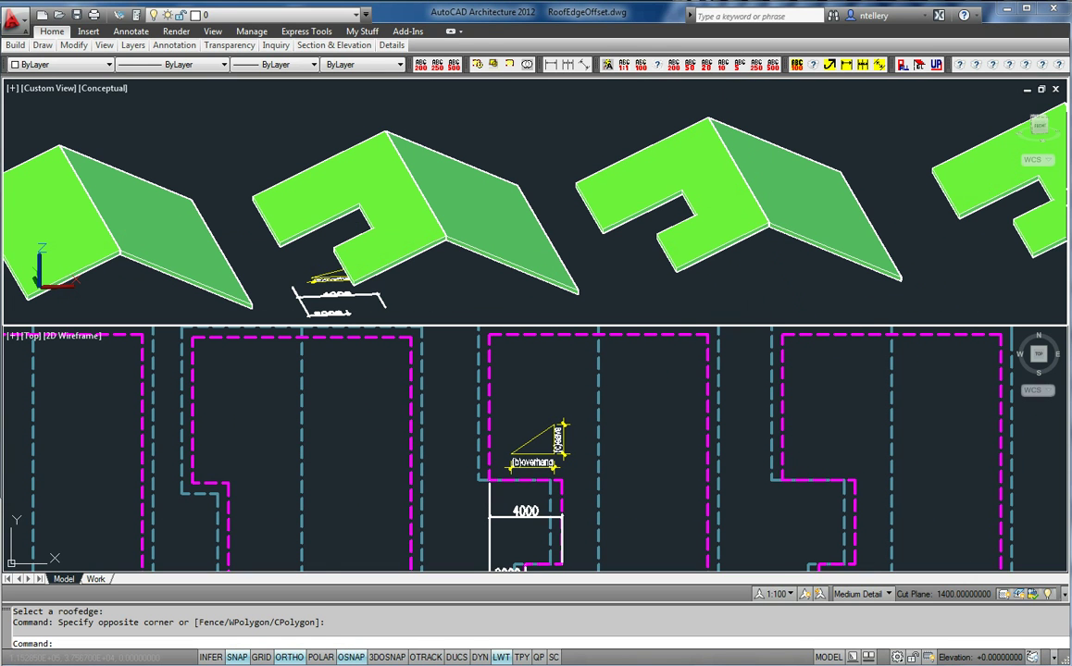
Inspect the sixth roof in the Object Viewer and look over the two roofs beyond it.
click(737, 250)
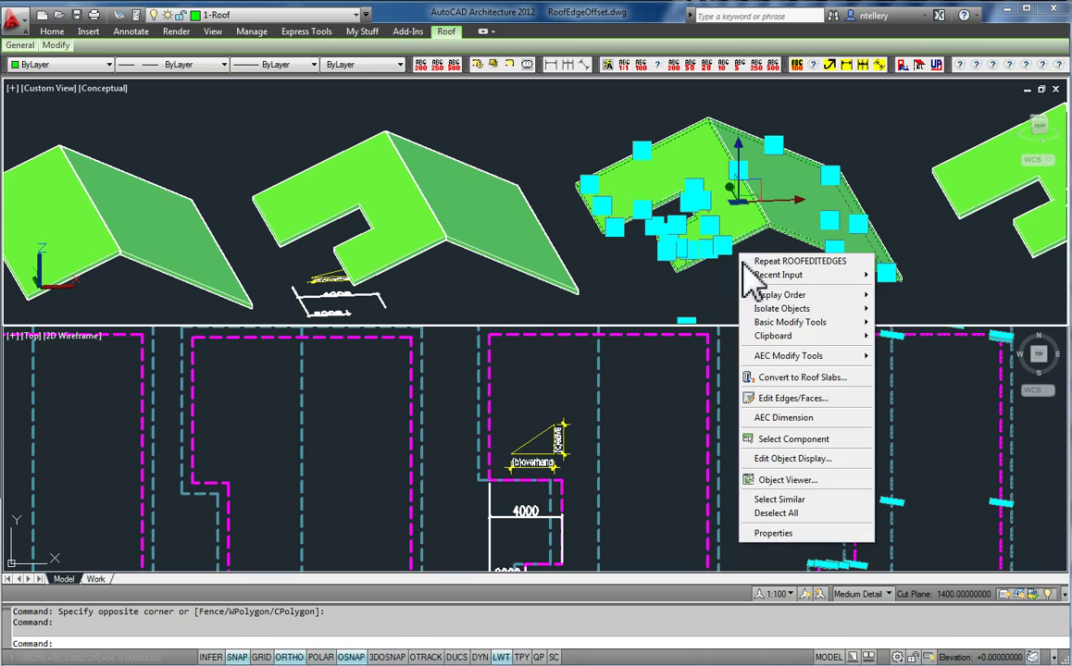
click(785, 479)
drag(752, 350, 400, 311)
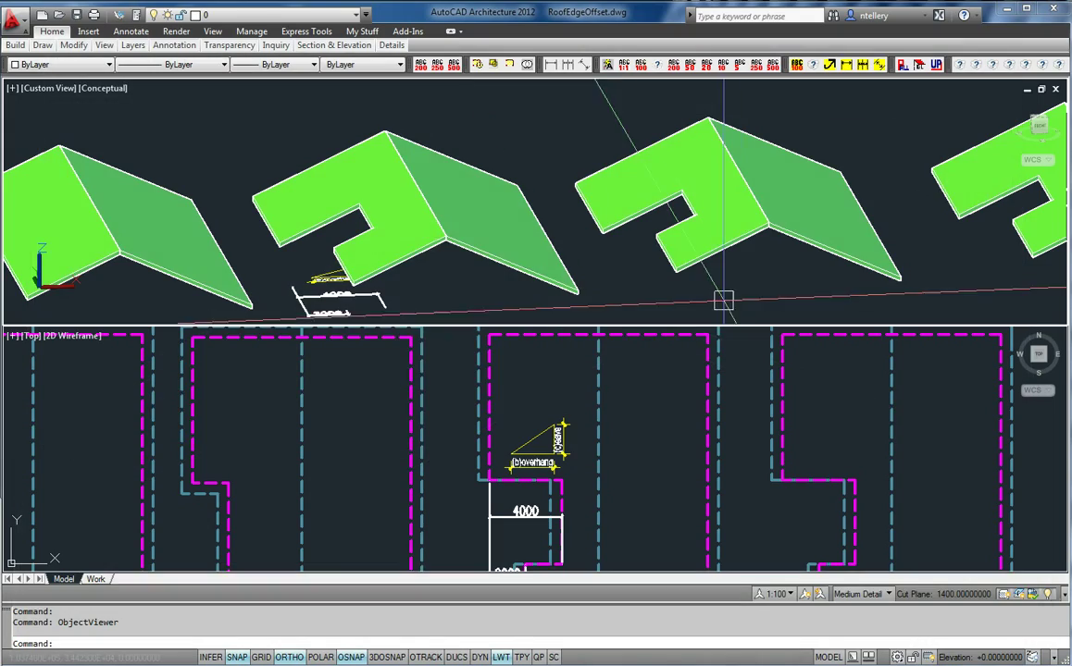
click(732, 298)
click(981, 277)
middle_drag(616, 251, 582, 277)
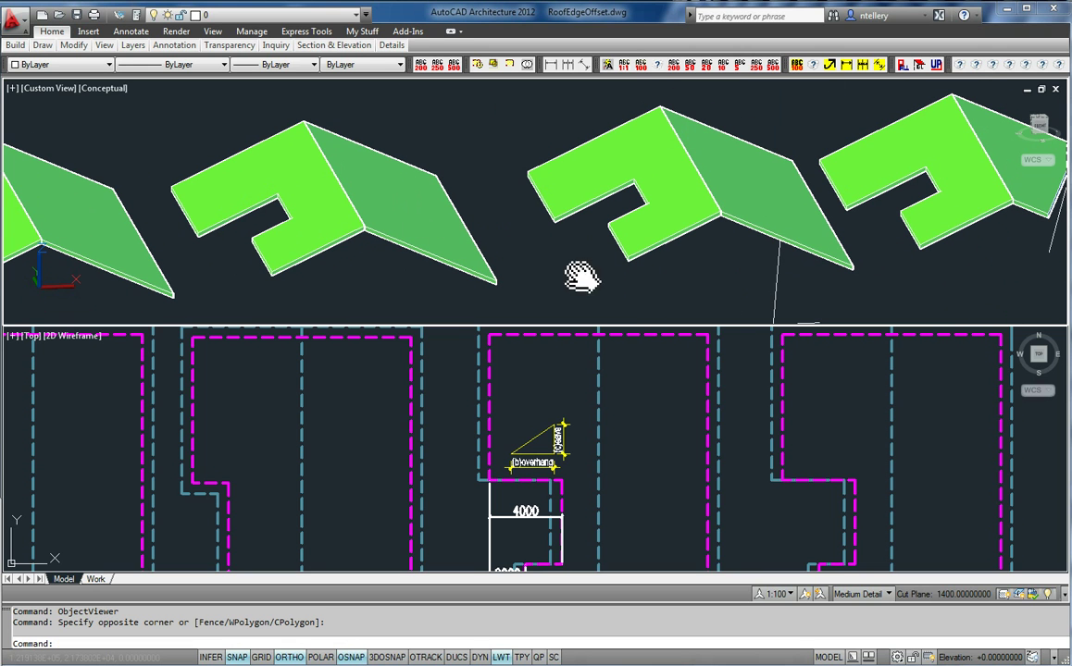
scroll(830, 454, down, 3)
scroll(618, 426, up, 1)
middle_drag(617, 426, 611, 455)
scroll(611, 455, down, 1)
scroll(695, 448, up, 1)
middle_drag(693, 450, 724, 454)
text(tr)
key(Return)
click(725, 453)
key(Return)
key(Escape)
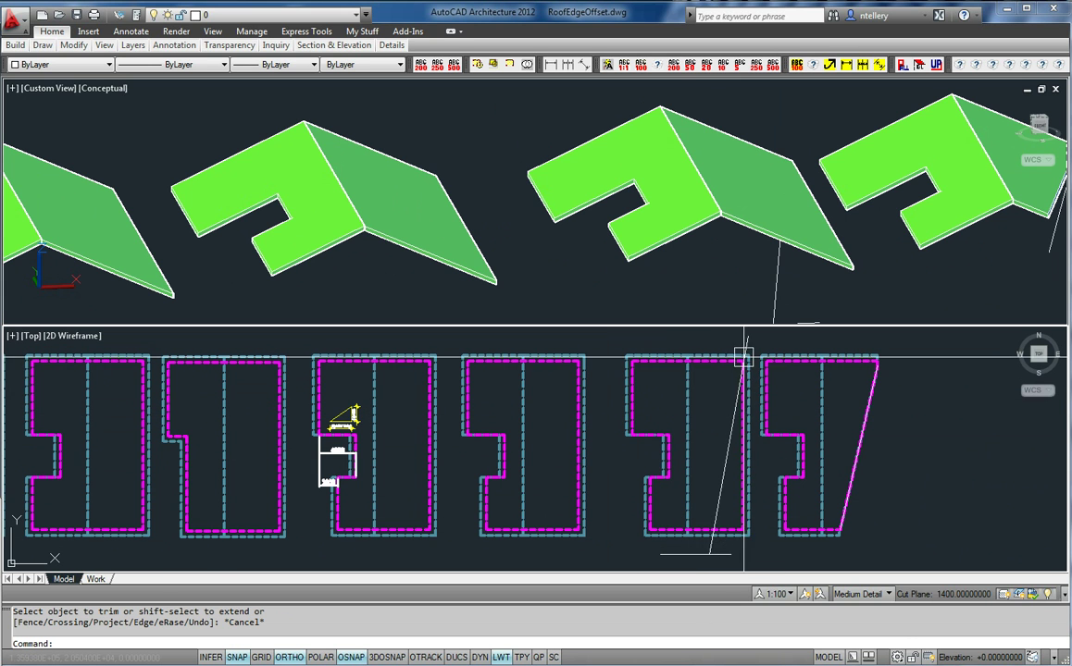
Trim the seventh roof's long outer edge along the slanted line crossing it and check the trimmed roof.
click(745, 502)
key(Return)
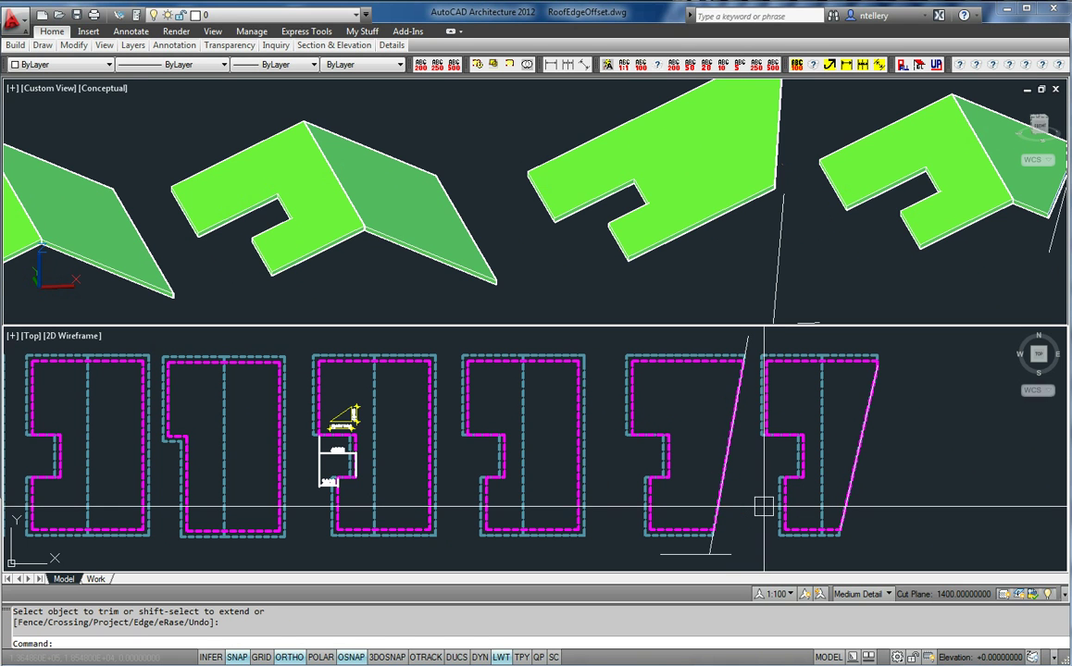
middle_drag(720, 369, 724, 380)
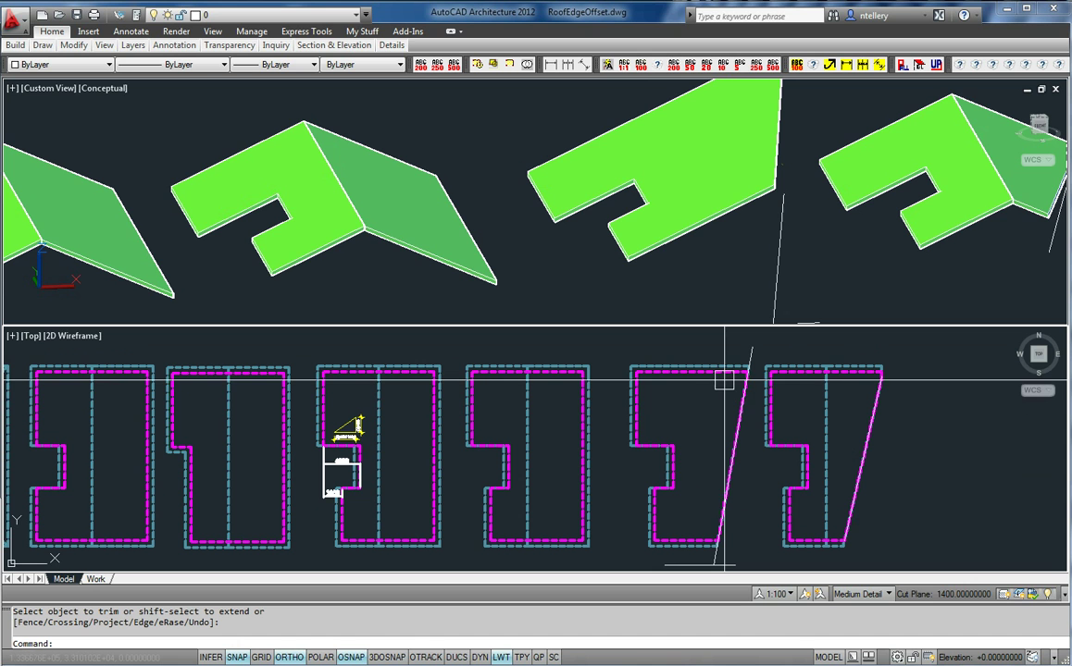
middle_drag(746, 268, 687, 314)
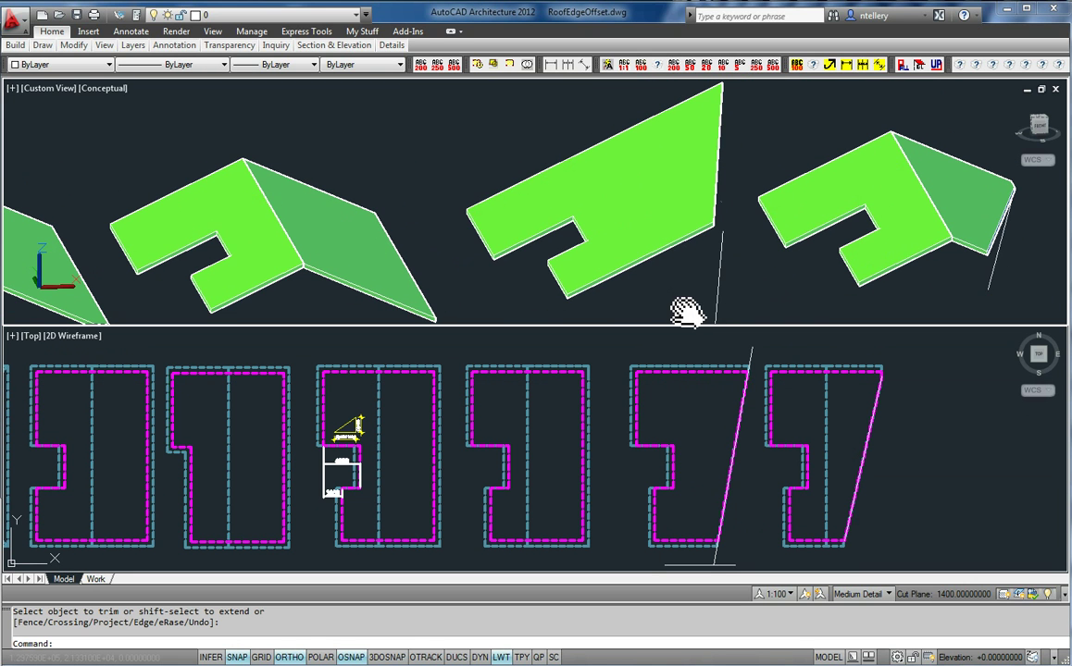
click(630, 161)
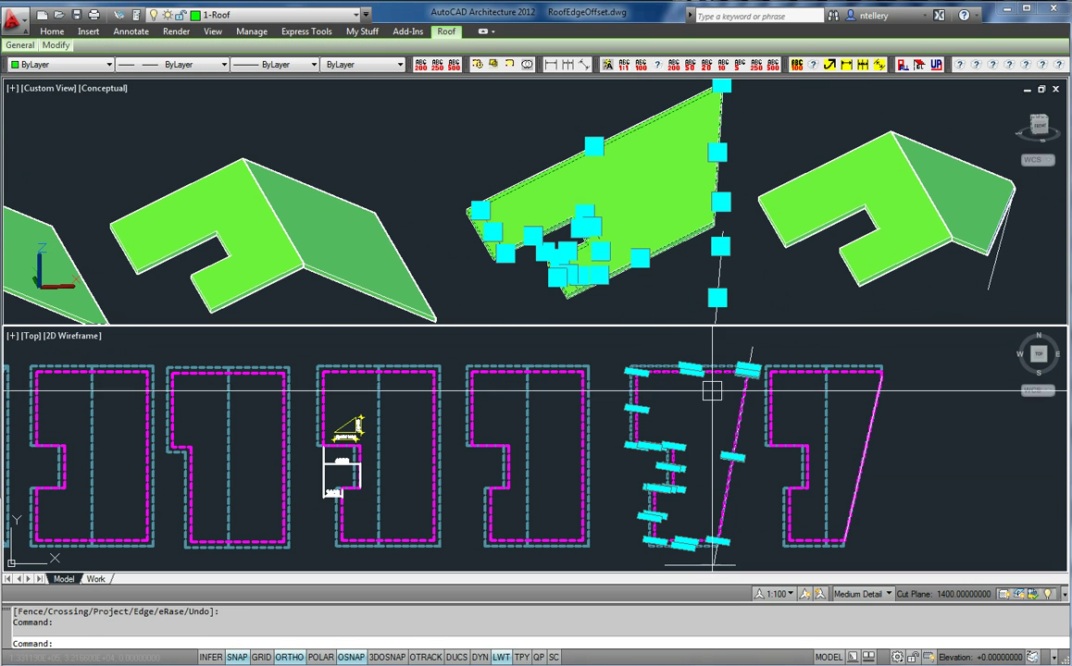
key(Escape)
key(Escape)
Stretch the vertex near the seventh roof's upper outer corner downward to make a longer straight edge above the slanted one.
scroll(754, 382, up, 5)
text(s)
key(space)
click(780, 493)
click(761, 472)
key(space)
middle_drag(821, 470, 790, 486)
click(786, 445)
scroll(787, 485, down, 3)
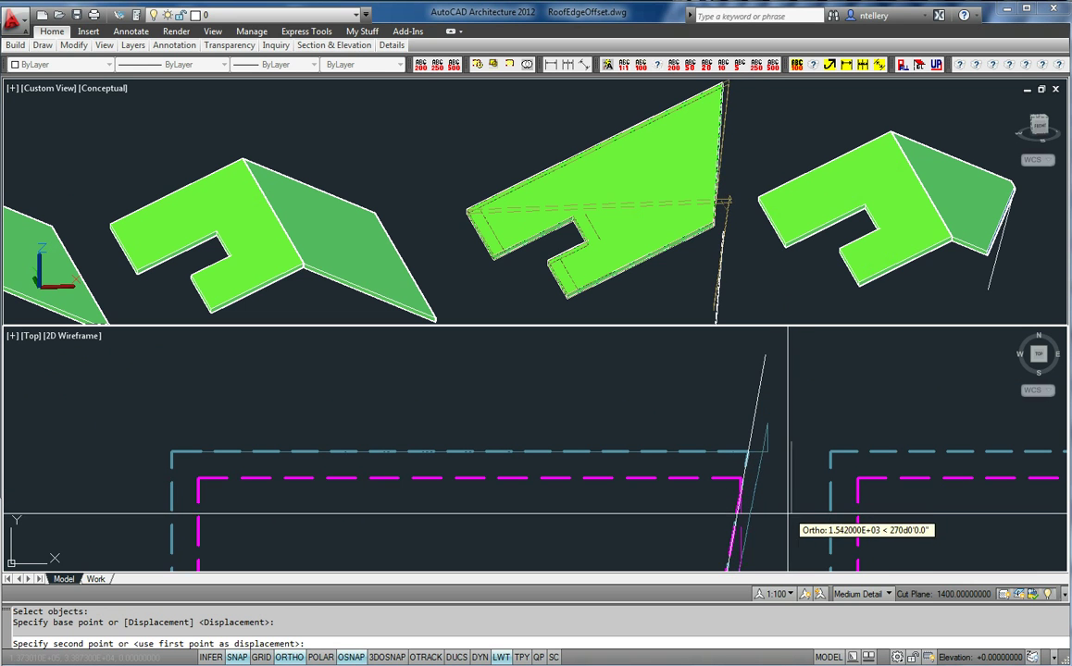
middle_drag(789, 544, 790, 509)
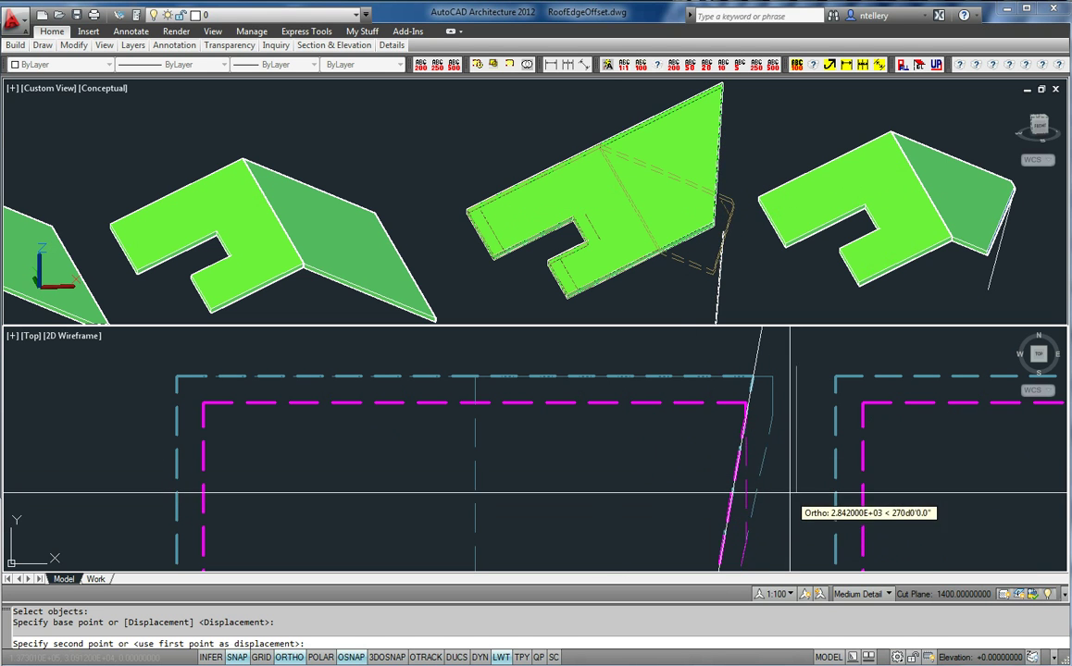
click(757, 421)
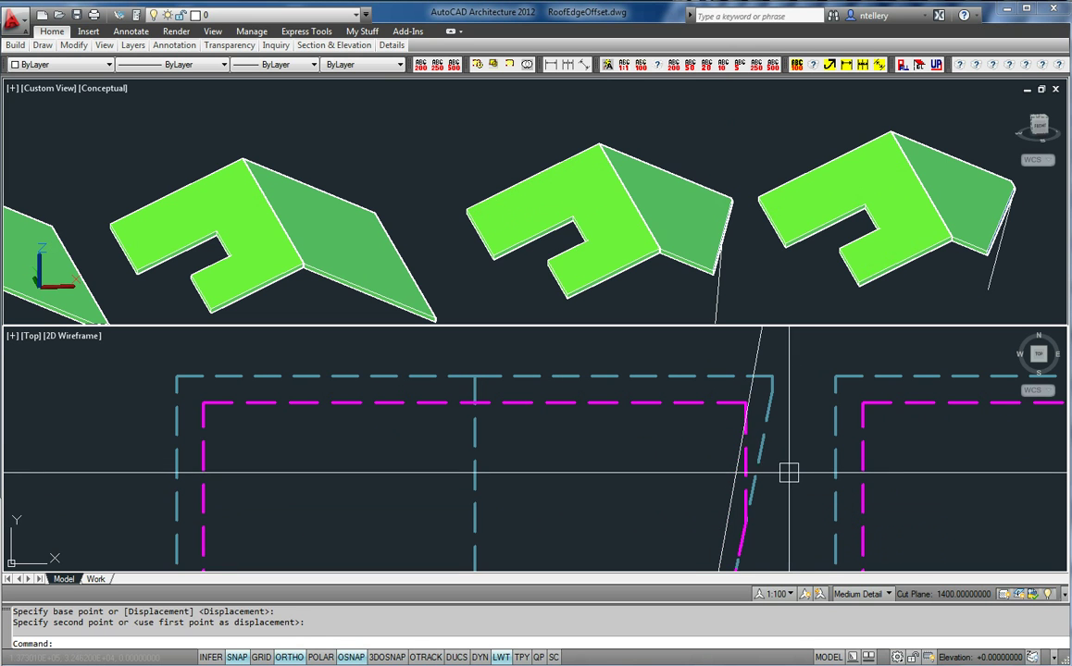
Set the overhang of the seventh roof's short straight edge above the slanted edge to 0.
click(757, 459)
right_click(757, 458)
click(800, 312)
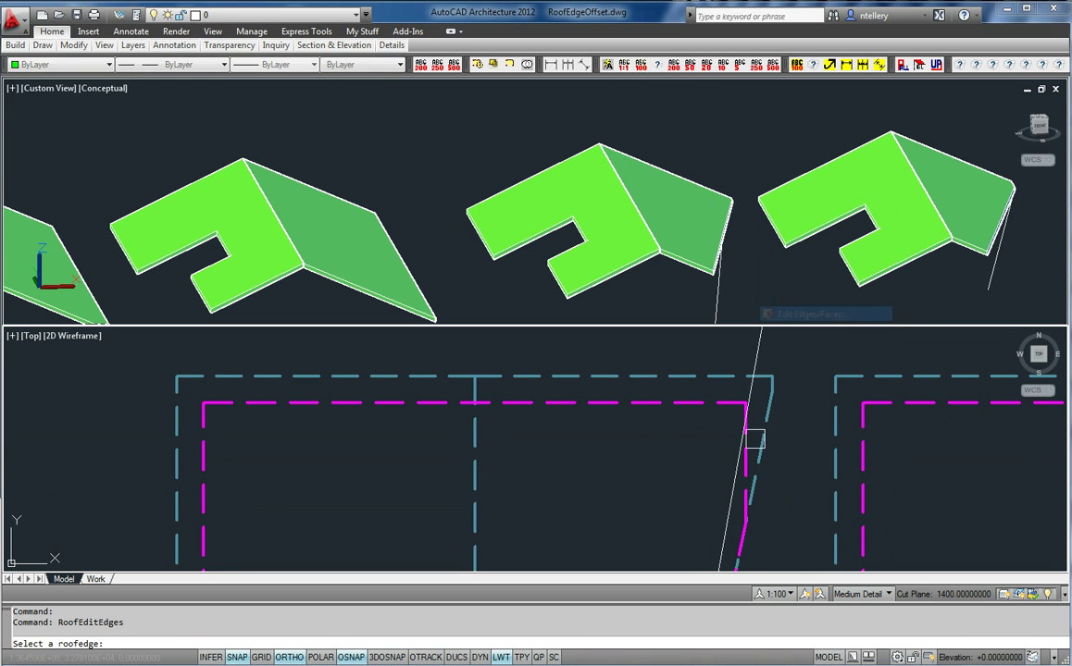
scroll(746, 464, up, 3)
click(746, 462)
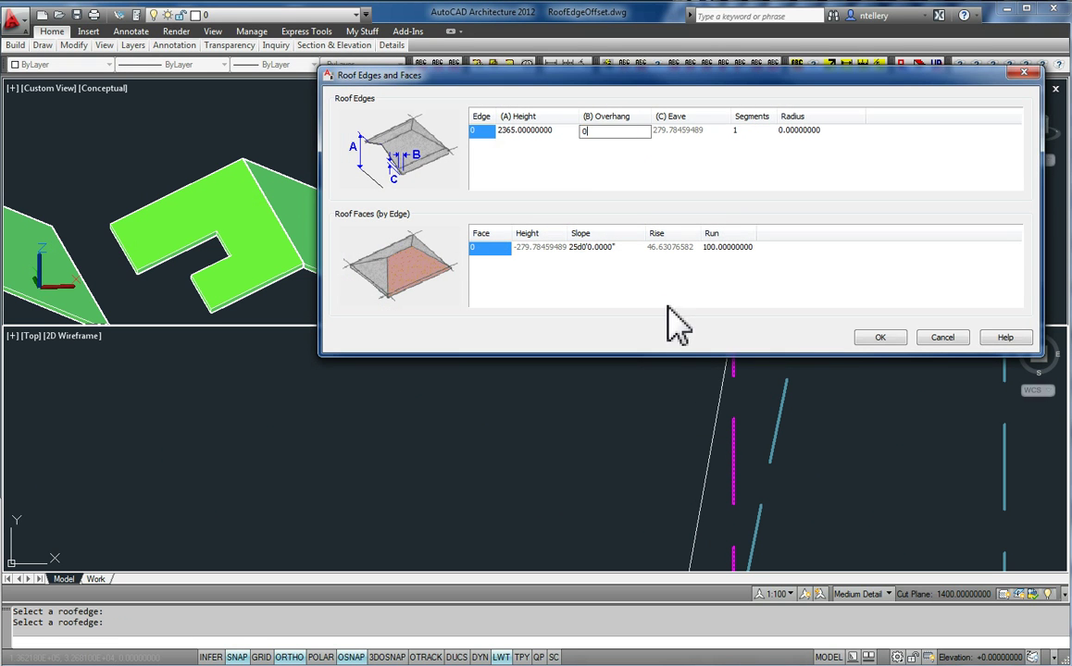
click(865, 343)
Stretch the lower vertex of the seventh roof's short straight edge upward by about 2088, toward the slanted line.
scroll(757, 464, down, 4)
text(s)
key(space)
click(773, 497)
click(732, 528)
key(space)
click(685, 508)
click(683, 424)
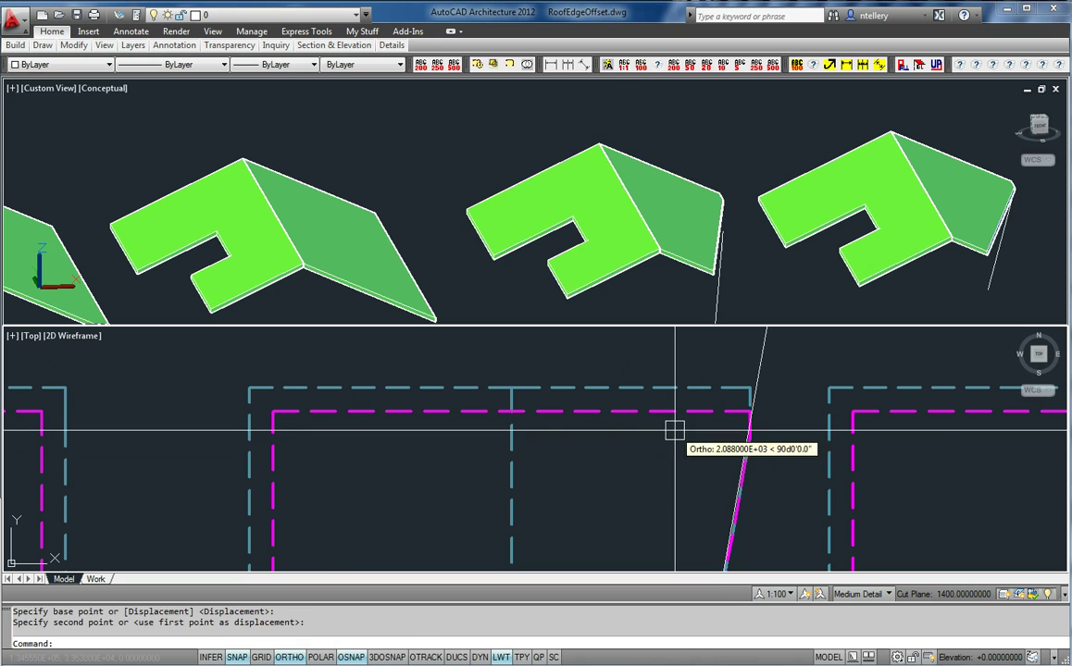
Stretch the same vertex of the seventh roof farther up toward the corner so the outer edge follows the slanted line.
scroll(762, 419, up, 2)
key(space)
click(771, 435)
click(724, 465)
key(space)
scroll(770, 409, up, 3)
click(769, 501)
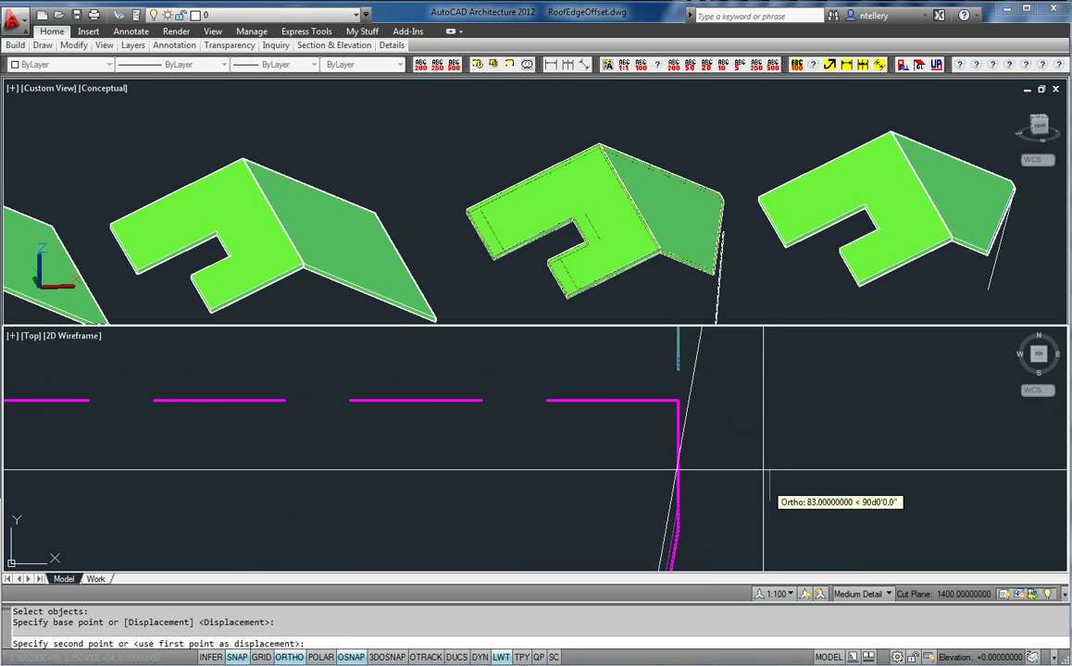
click(754, 371)
scroll(743, 468, down, 3)
middle_drag(750, 480, 583, 431)
scroll(720, 390, down, 3)
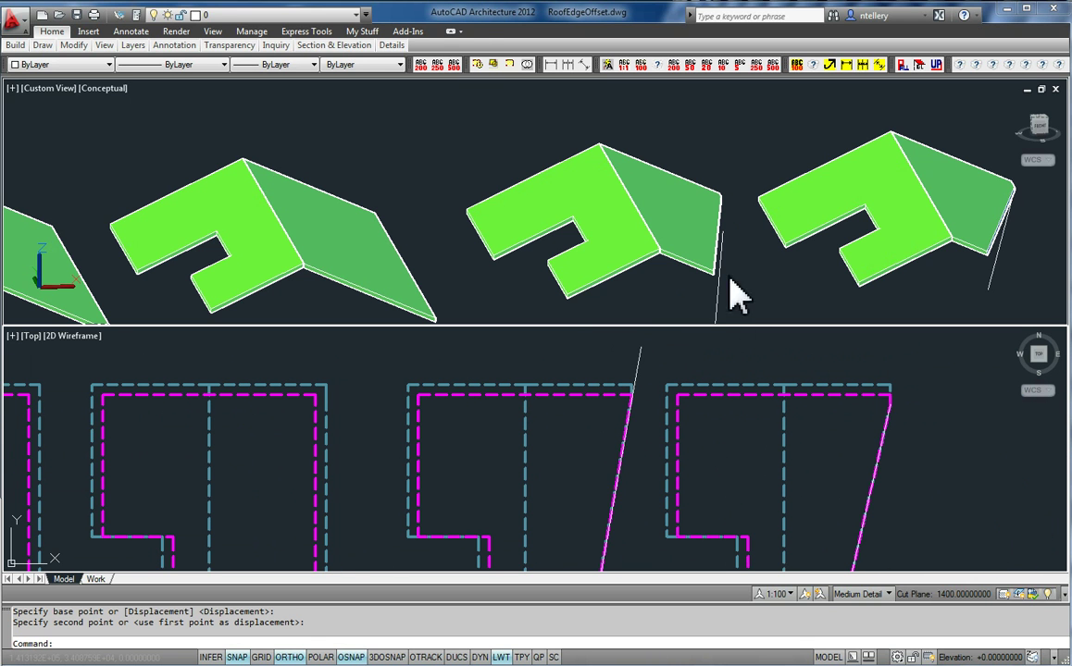
Compare the seventh and eighth roofs with slanted ends and locate the separate roof below the row.
click(676, 407)
scroll(646, 447, down, 1)
key(Escape)
key(Escape)
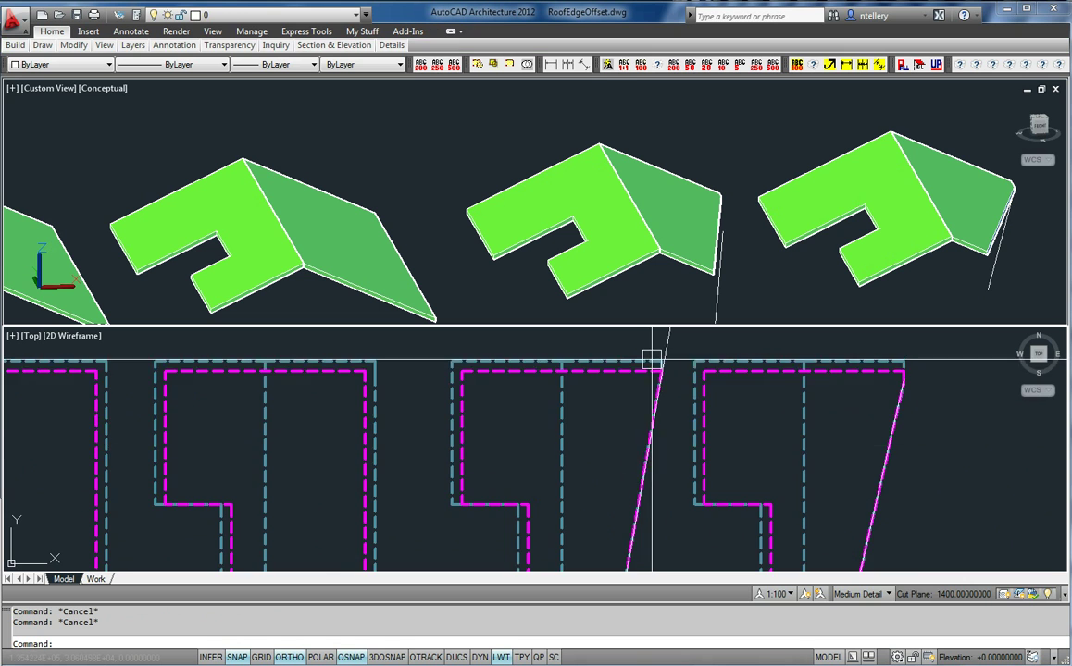
scroll(717, 375, down, 1)
middle_drag(707, 413, 729, 382)
middle_drag(645, 301, 654, 198)
scroll(651, 263, down, 2)
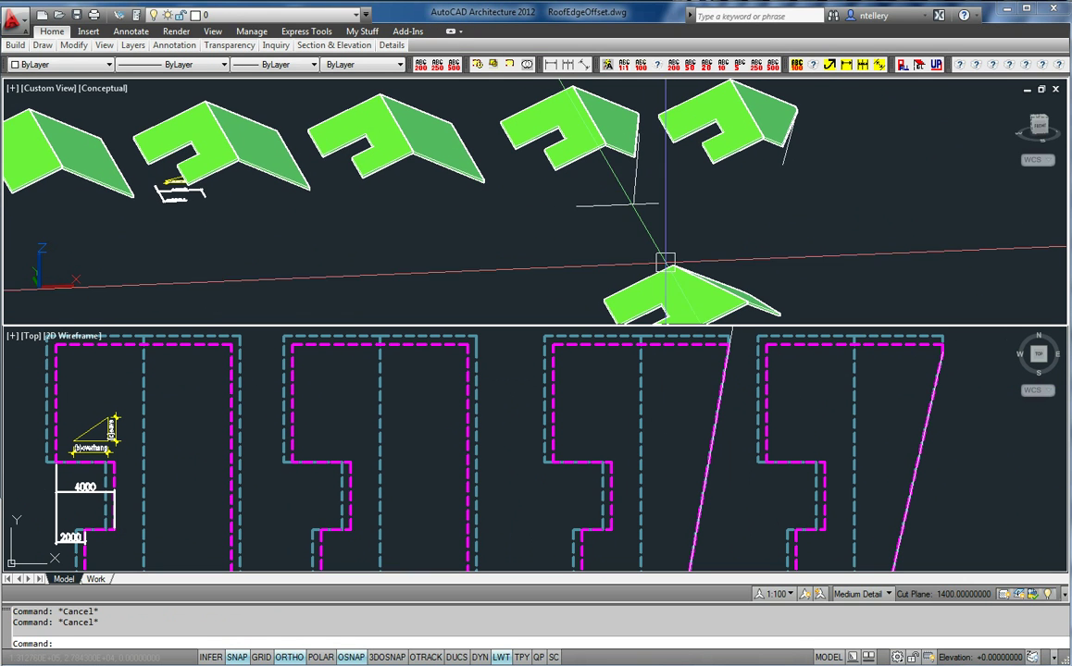
scroll(684, 479, down, 6)
click(690, 290)
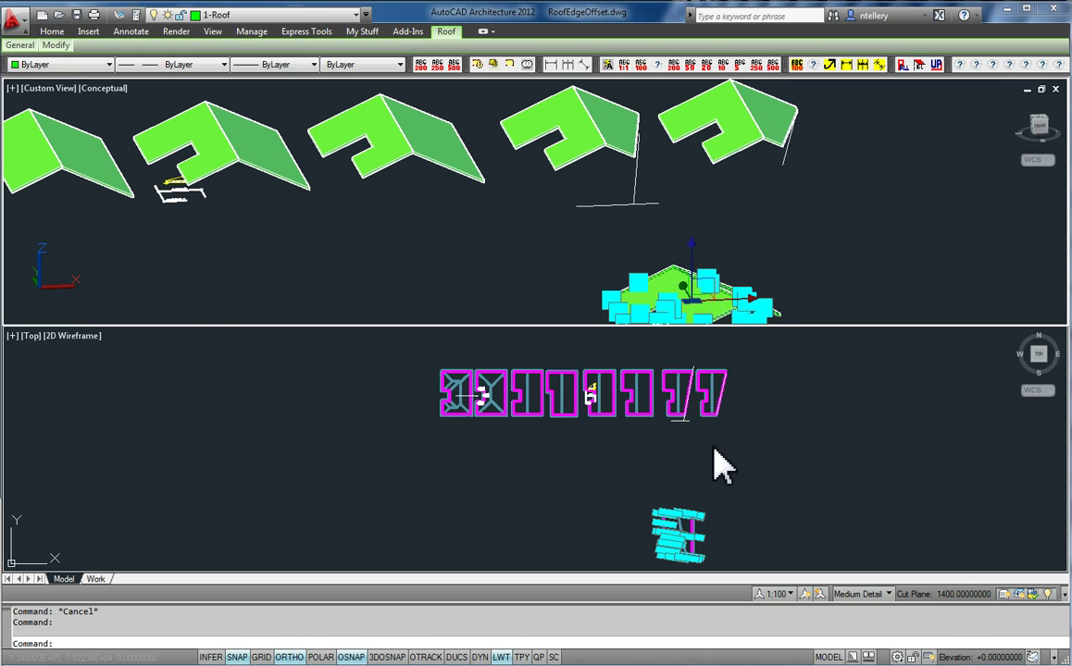
click(741, 445)
key(Escape)
scroll(682, 545, up, 5)
middle_drag(694, 535, 694, 474)
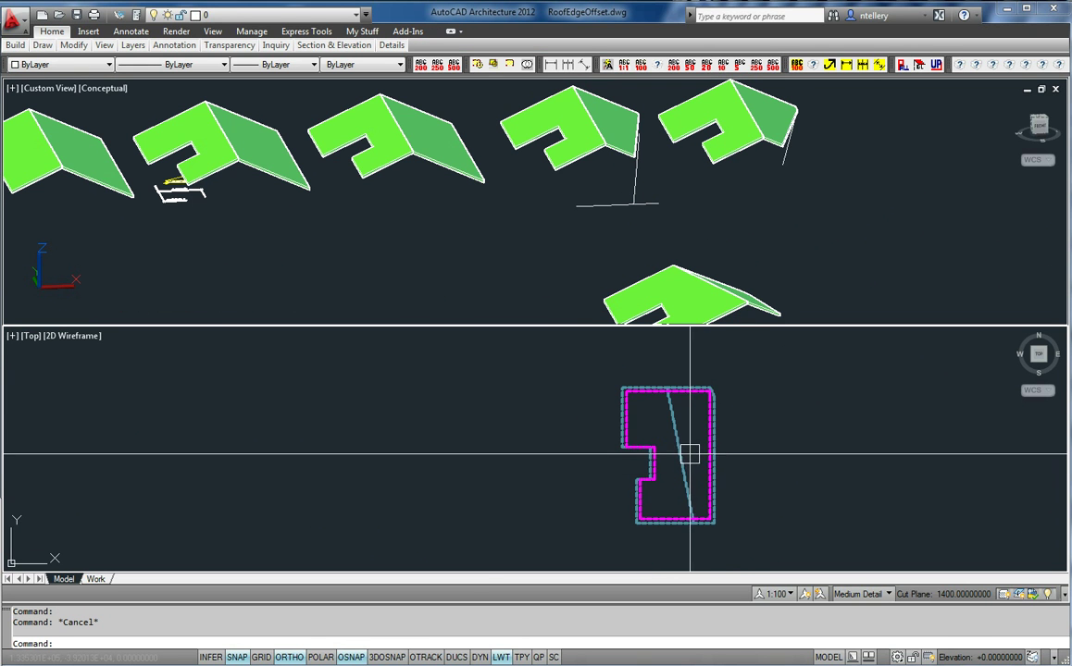
scroll(690, 455, up, 3)
click(739, 305)
middle_drag(741, 304, 728, 270)
Inspect the separate roof with the slanted ridge in the Object Viewer.
click(724, 376)
click(663, 395)
right_click(663, 398)
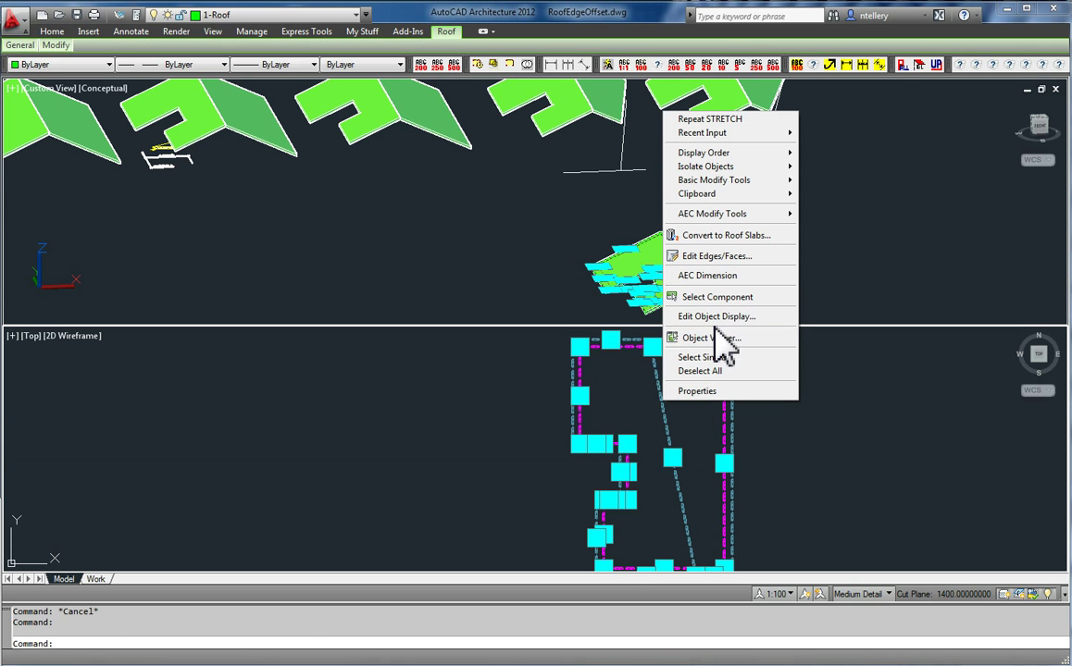
click(708, 338)
mouse_move(676, 343)
mouse_down()
mouse_move(501, 392)
mouse_move(539, 425)
mouse_move(569, 387)
mouse_move(554, 371)
mouse_move(544, 453)
mouse_up()
key(Escape)
Examine the height, overhang and slope settings of the end edge at the separate roof's clipped upper corner.
click(669, 441)
right_click(720, 389)
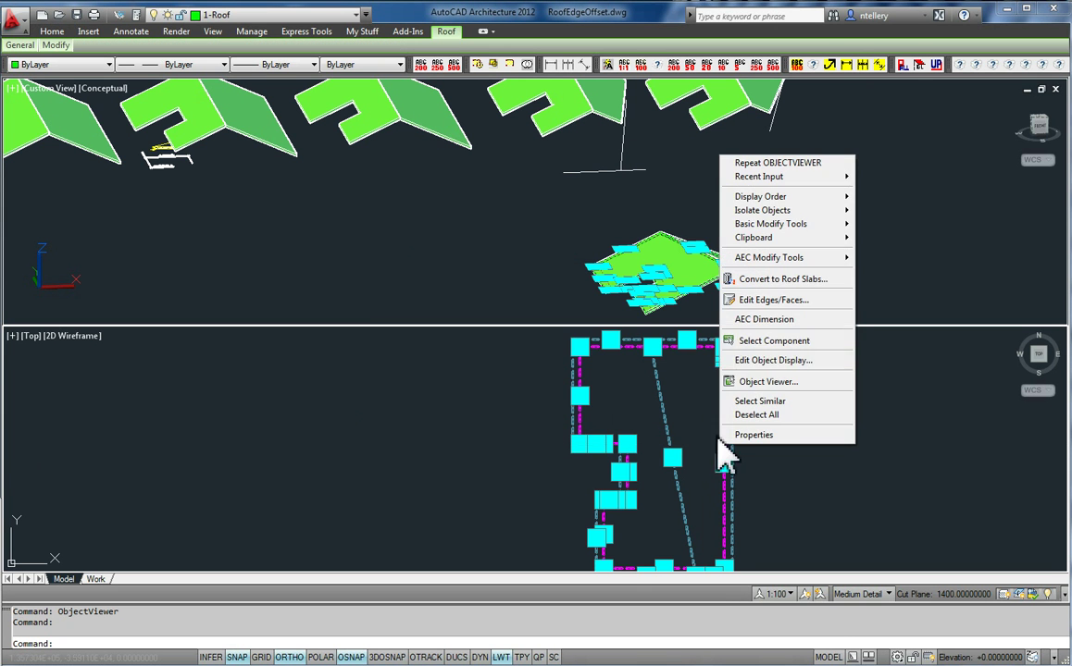
click(768, 301)
scroll(726, 360, up, 5)
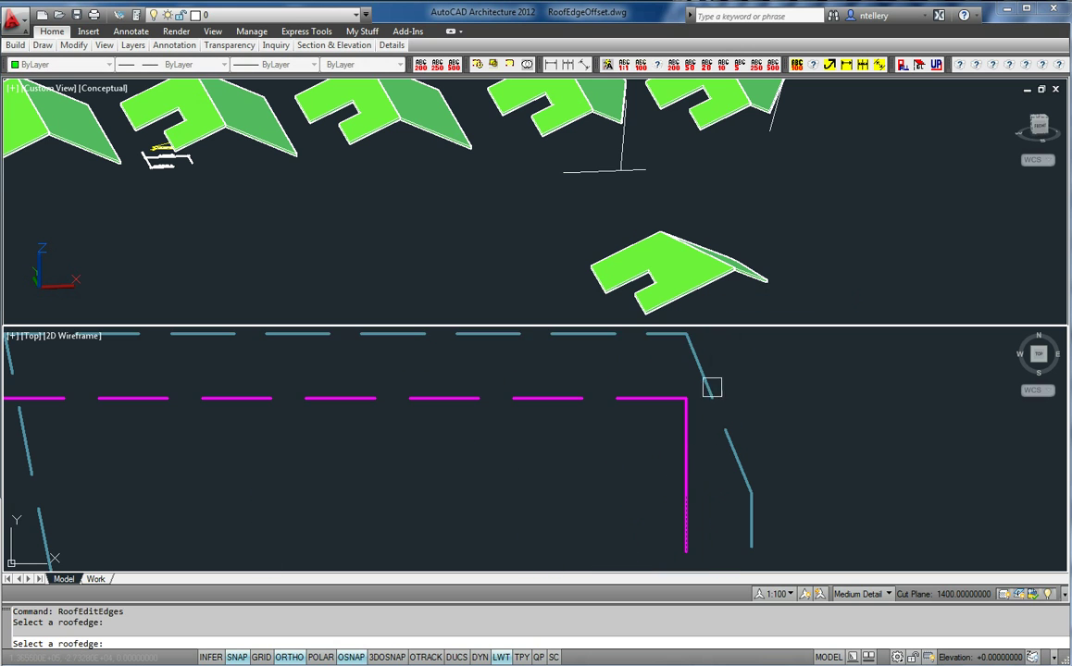
click(711, 454)
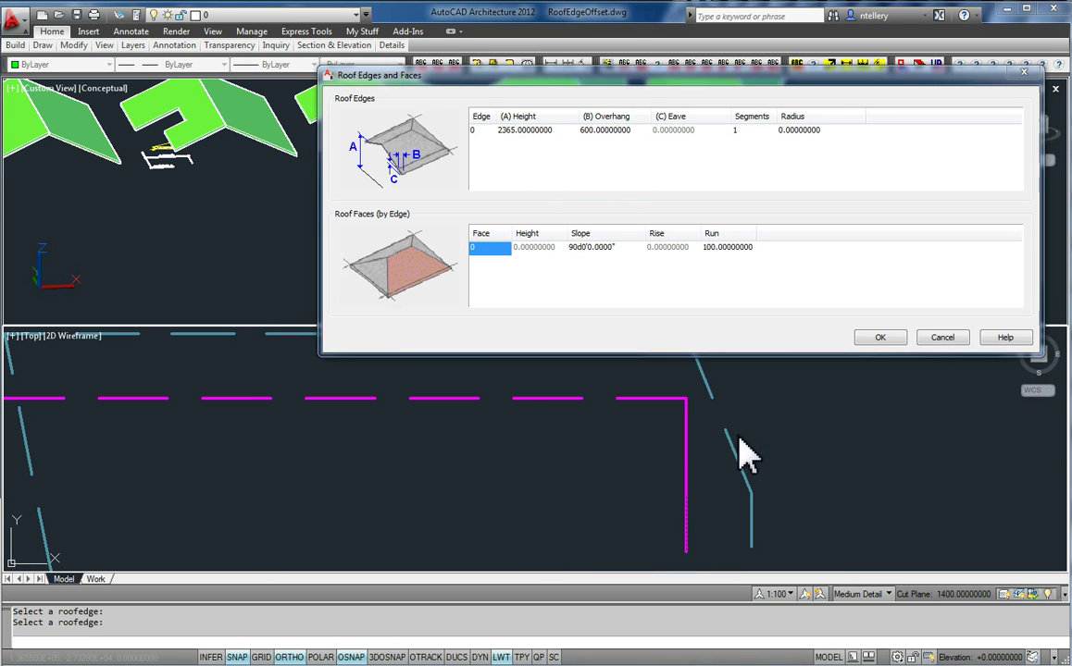
key(Escape)
Examine the overhang and slope settings of the short side-edge segment just below the separate roof's clipped corner.
key(Return)
click(689, 431)
key(Return)
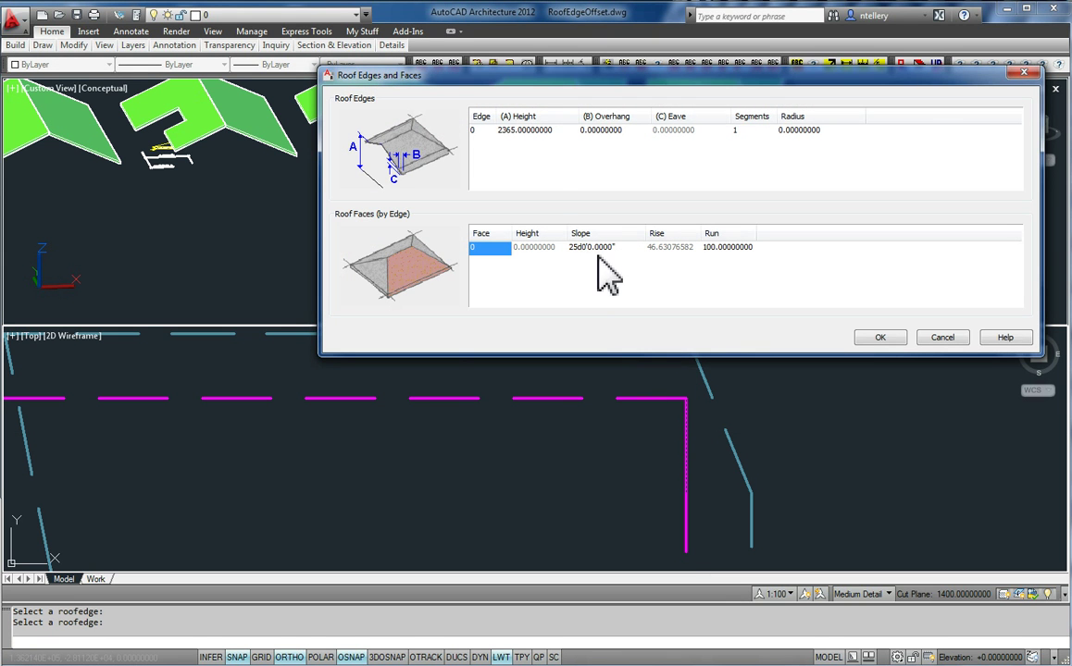
key(Escape)
click(684, 418)
key(Return)
click(684, 427)
key(Return)
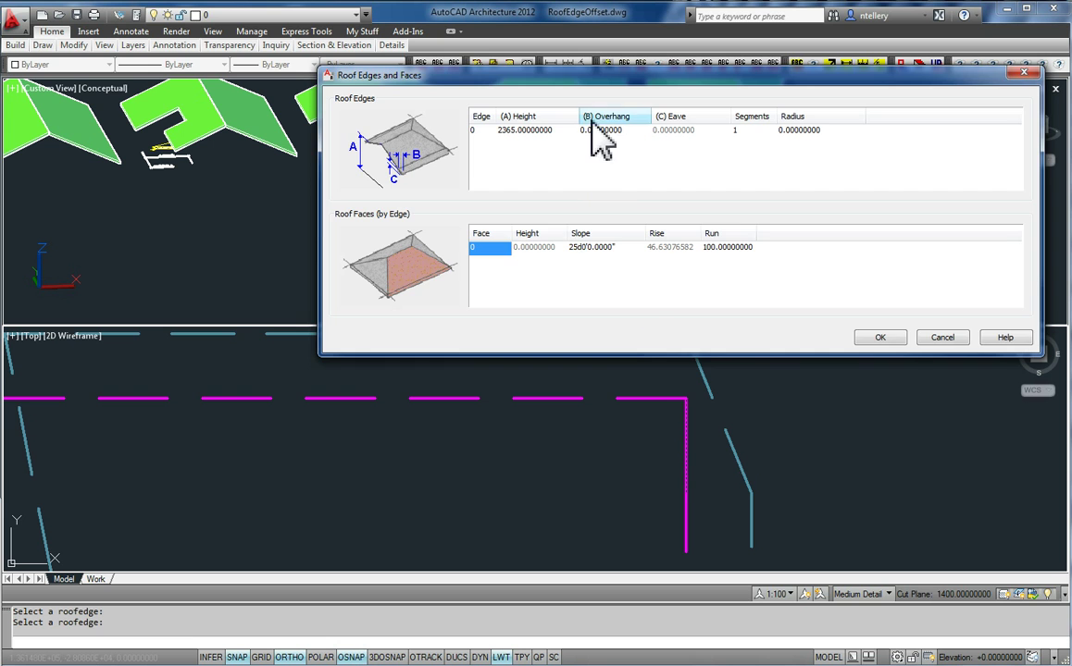
key(Return)
key(Return)
scroll(730, 463, down, 4)
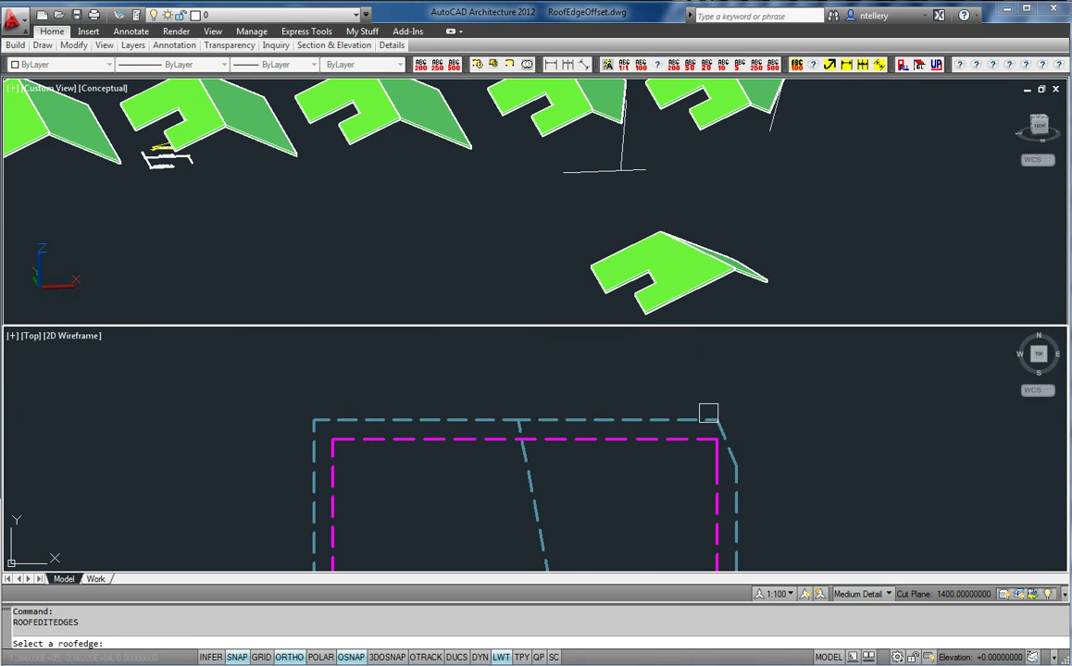
key(Escape)
scroll(711, 463, down, 4)
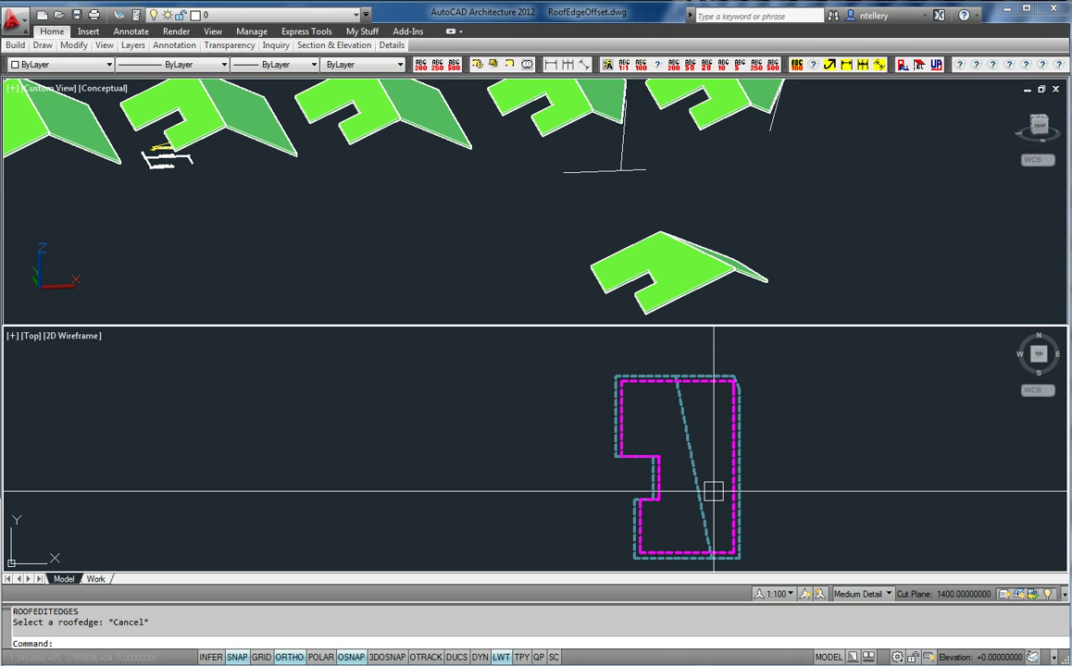
Review the complete row of roofs in both the plan and 3D views, from the hipped roofs to the slanted ones.
middle_drag(718, 491, 770, 505)
middle_drag(791, 459, 843, 476)
scroll(846, 490, down, 5)
middle_drag(819, 437, 808, 558)
scroll(767, 406, up, 6)
click(677, 252)
middle_drag(591, 131, 833, 242)
middle_drag(646, 244, 722, 245)
scroll(674, 251, down, 3)
scroll(657, 260, up, 3)
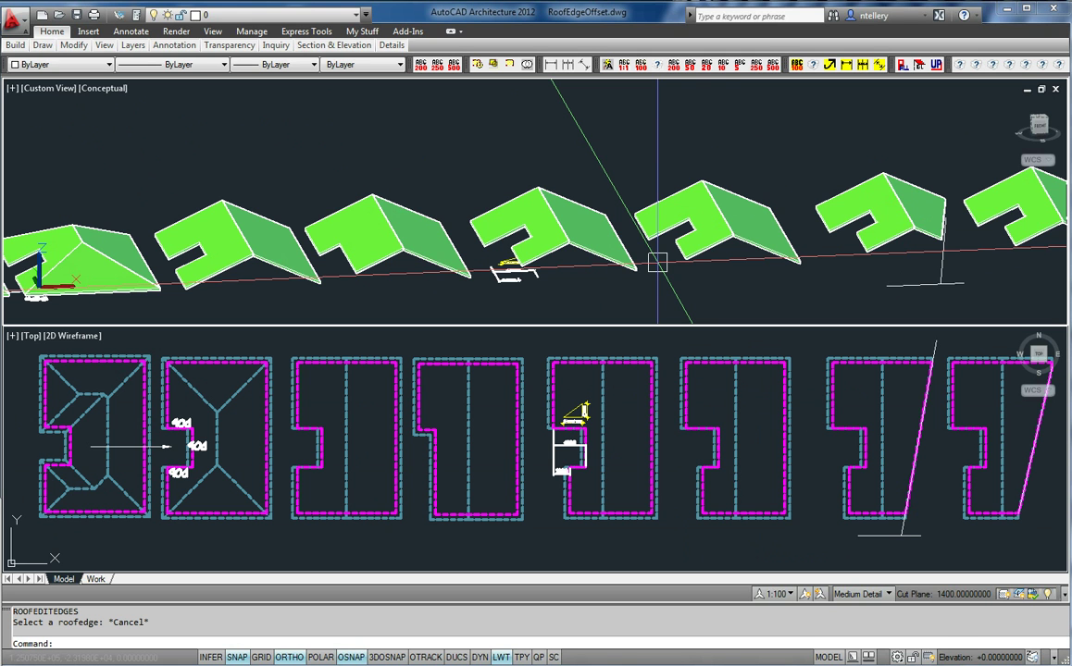
shift+middle_drag(658, 263, 842, 257)
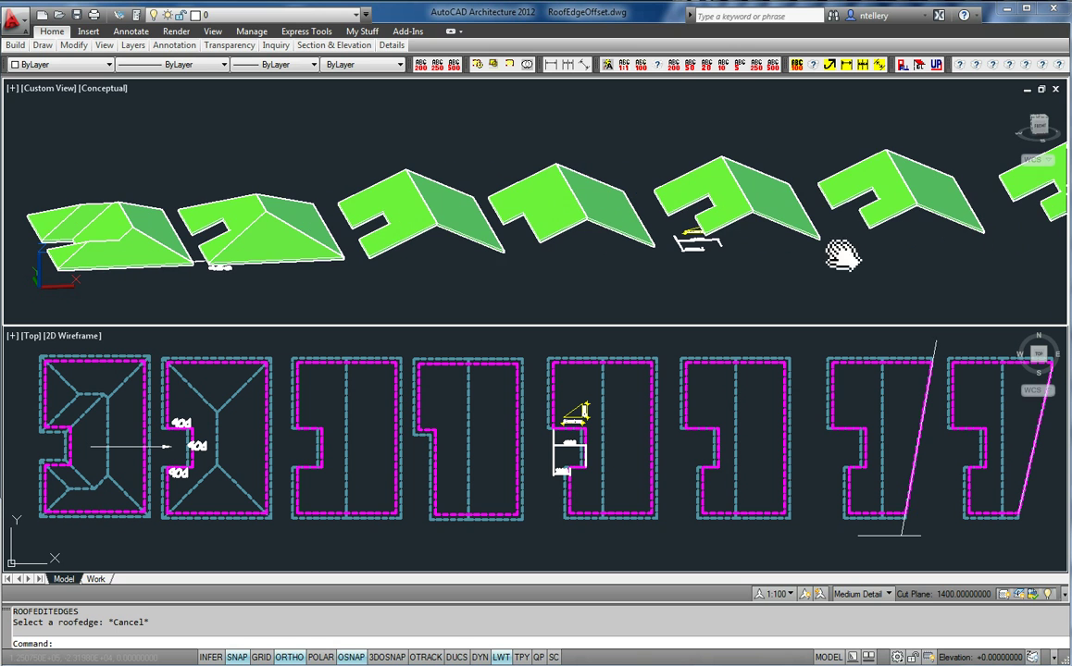
click(720, 424)
mouse_move(720, 424)
middle_down()
mouse_move(747, 424)
mouse_move(733, 425)
middle_up()
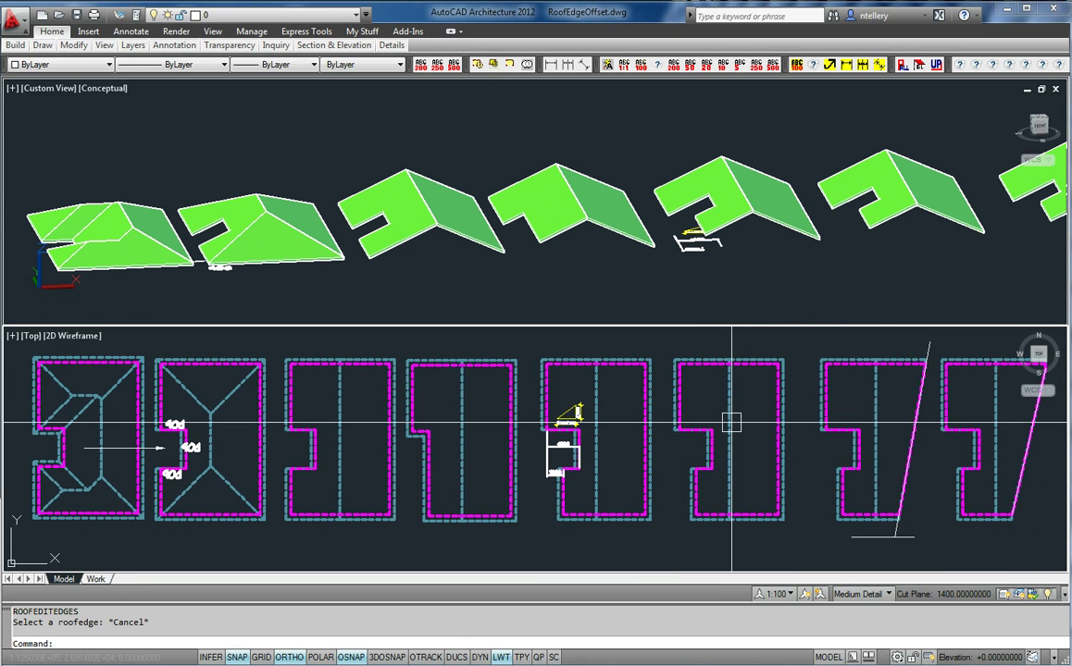